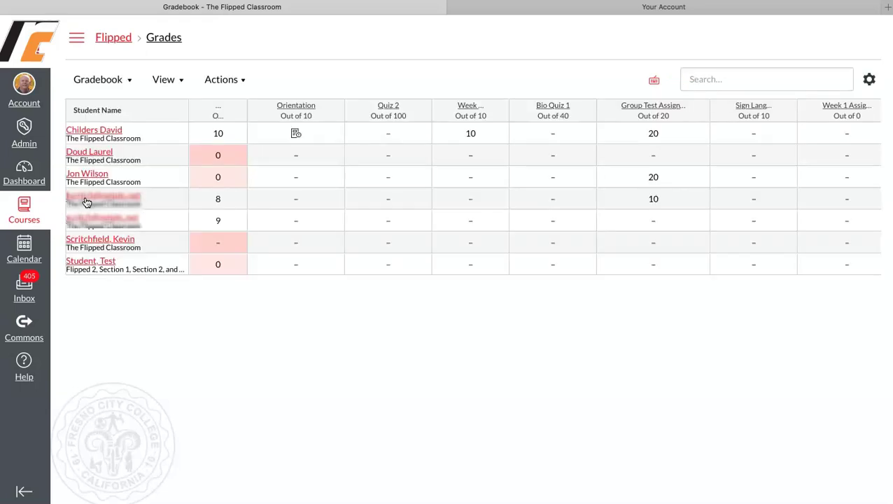
- Reveal and hide the course navigation, and widen the gradebook's first assignment column until its full title fits
{"action": "left_click", "coordinate": [78, 42]}
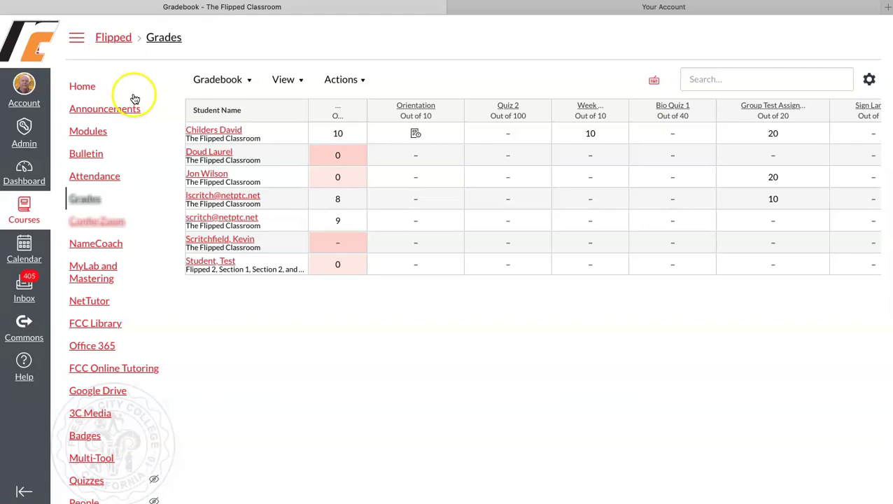
{"action": "left_click", "coordinate": [76, 40]}
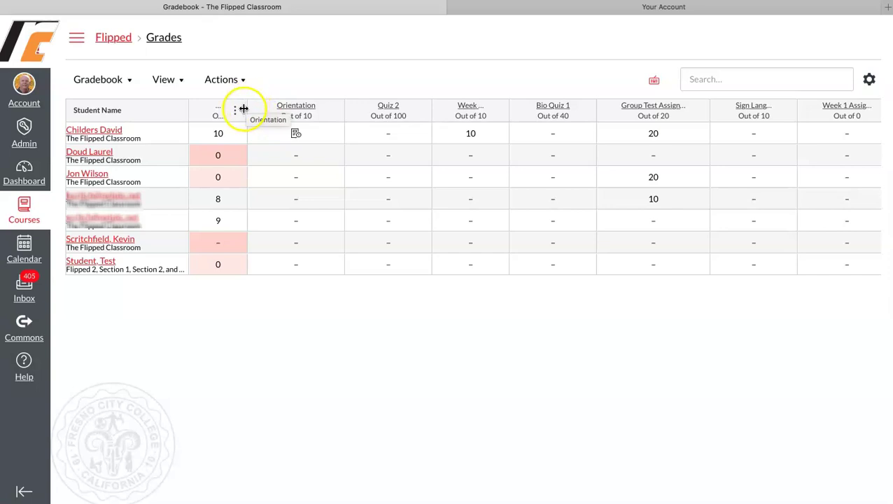
{"action": "left_click_drag", "start_coordinate": [245, 108], "coordinate": [289, 109]}
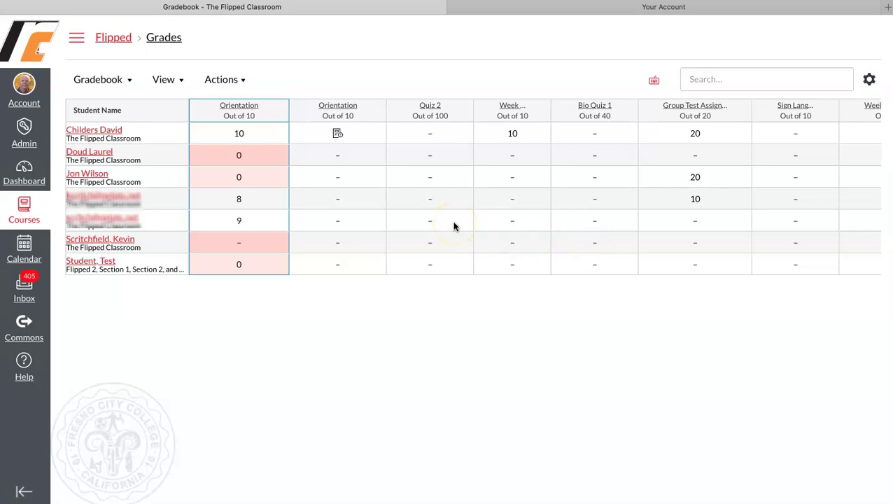
- Open the individual grades page of the first listed student from the student's summary card and review the assignment scores
{"action": "left_click", "coordinate": [110, 132]}
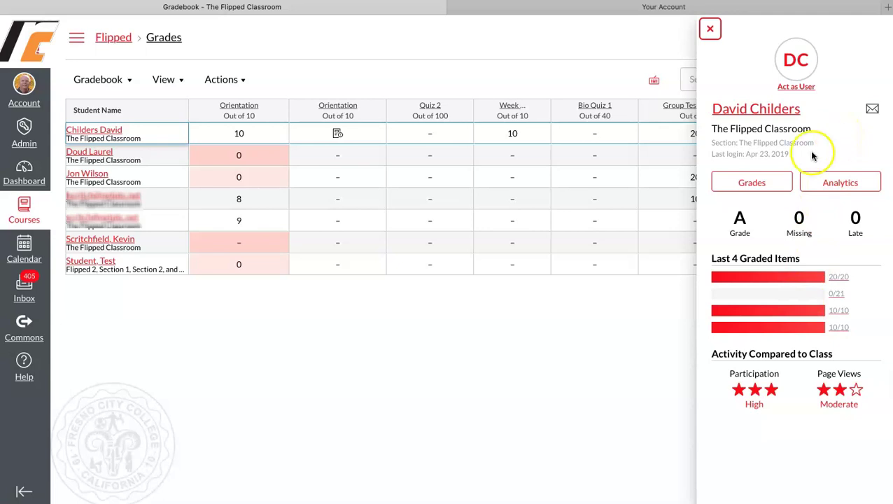
{"action": "left_click", "coordinate": [751, 183]}
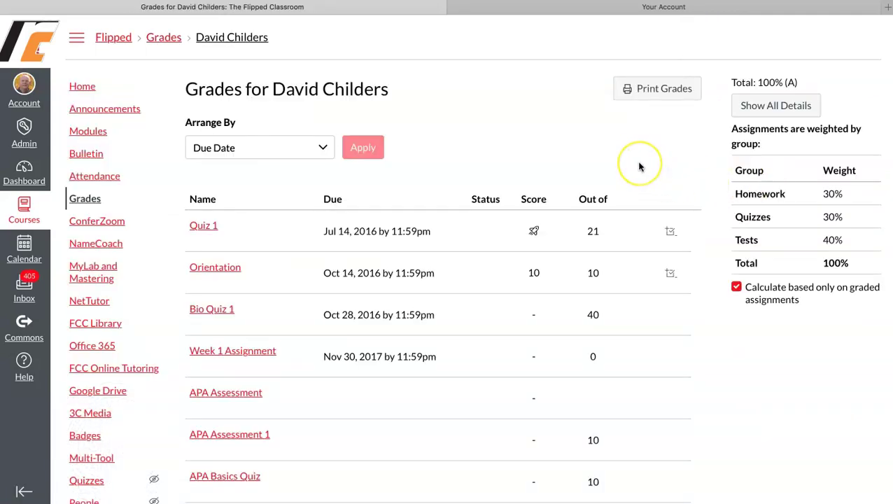
{"action": "scroll", "coordinate": [639, 166], "scroll_direction": "down", "scroll_amount": 1}
{"action": "scroll", "coordinate": [639, 166], "scroll_direction": "down", "scroll_amount": 3}
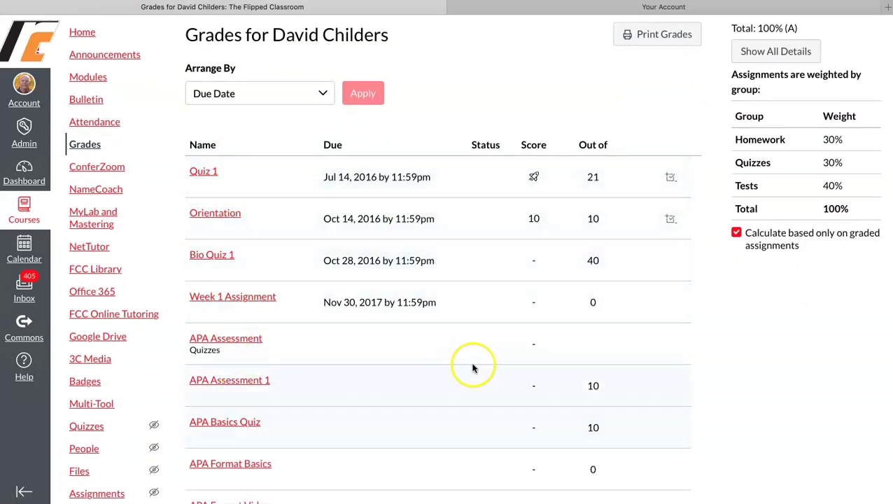
{"action": "scroll", "coordinate": [473, 367], "scroll_direction": "down", "scroll_amount": 3}
{"action": "scroll", "coordinate": [473, 366], "scroll_direction": "up", "scroll_amount": 2}
{"action": "scroll", "coordinate": [486, 224], "scroll_direction": "down", "scroll_amount": 2}
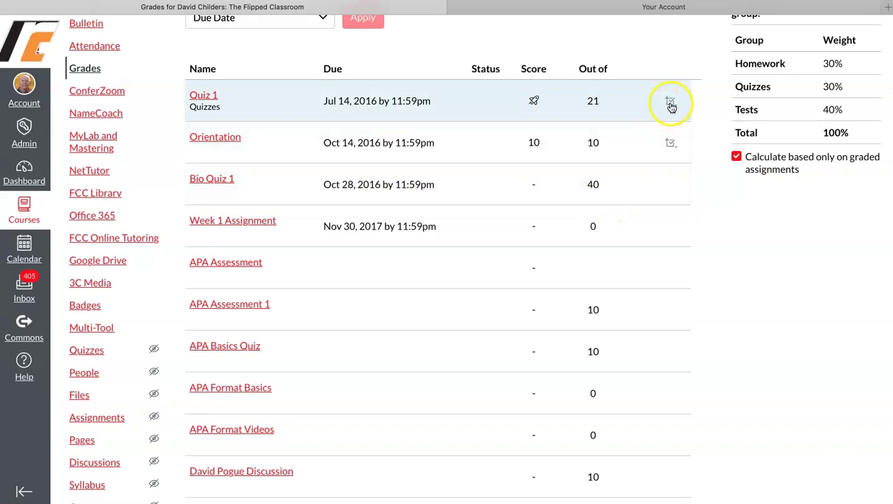
- Show the score details for Quiz 1 on the student's grades page and close them
{"action": "left_click", "coordinate": [670, 103]}
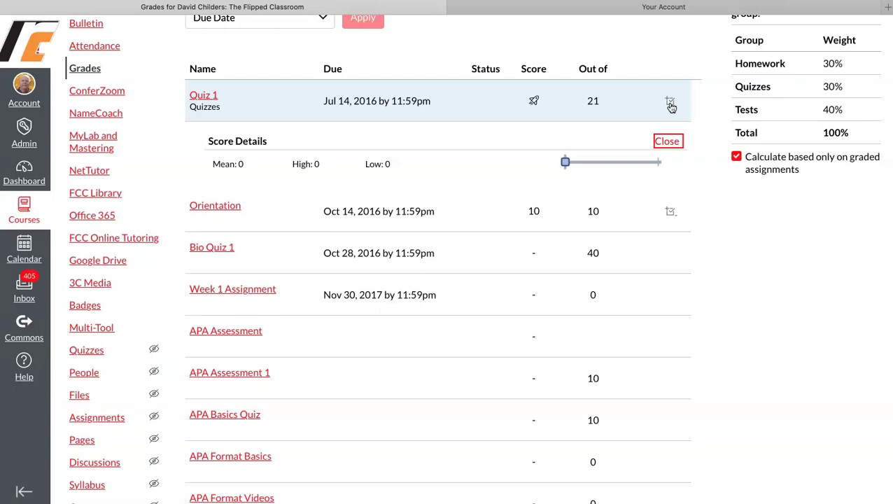
{"action": "left_click", "coordinate": [670, 103]}
{"action": "left_click", "coordinate": [744, 241]}
- Review the assignment group totals at the end of the student's grades and return to the course gradebook
{"action": "scroll", "coordinate": [745, 242], "scroll_direction": "up", "scroll_amount": 3}
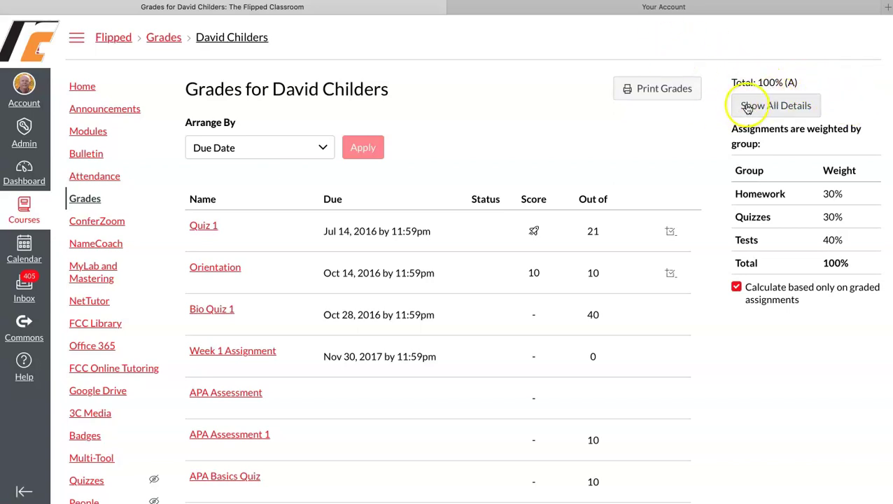
{"action": "scroll", "coordinate": [679, 273], "scroll_direction": "down", "scroll_amount": 10}
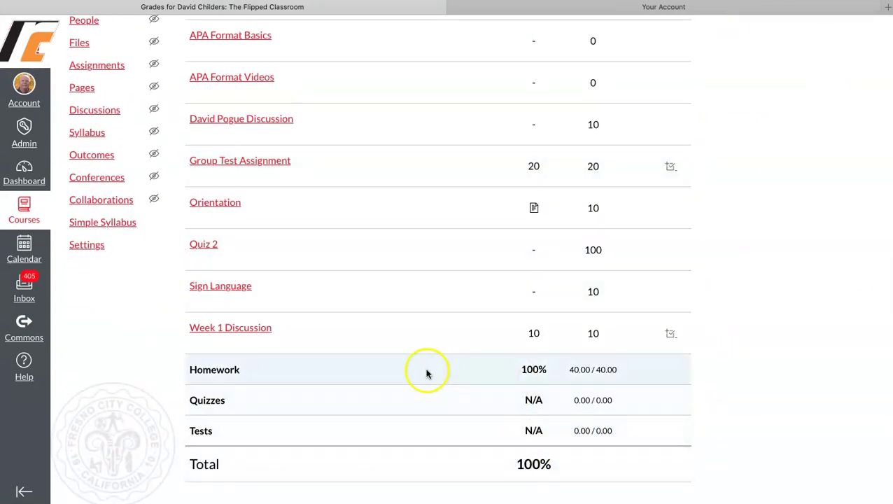
{"action": "scroll", "coordinate": [407, 378], "scroll_direction": "up", "scroll_amount": 10}
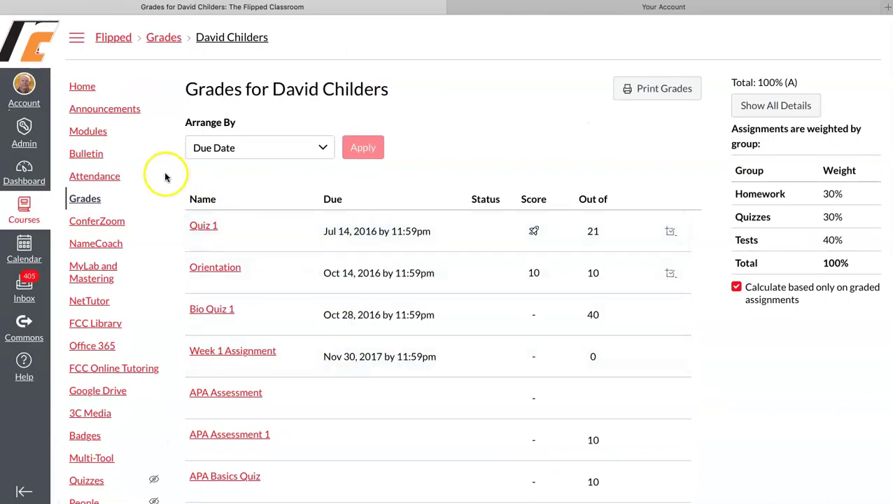
{"action": "left_click", "coordinate": [85, 199]}
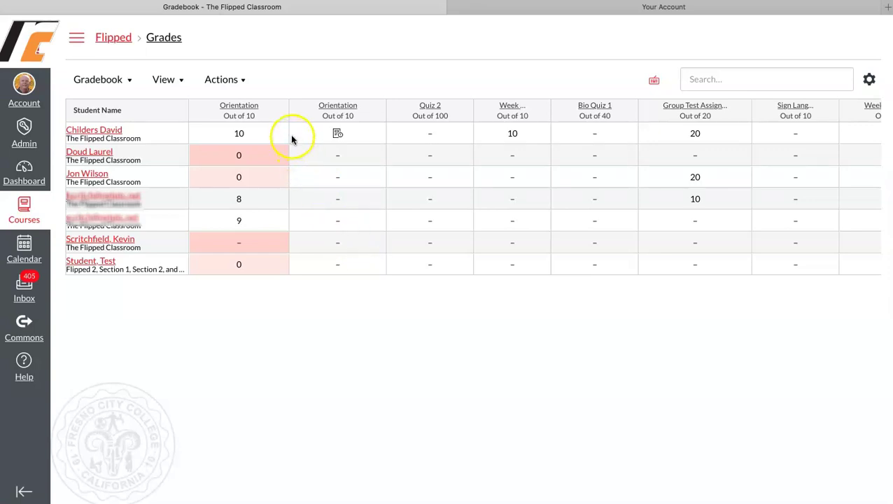
- Examine the Student Name column's options for sorting, name display, secondary info and inactive or concluded enrollments
{"action": "mouse_move", "coordinate": [150, 109]}
{"action": "left_click", "coordinate": [177, 112]}
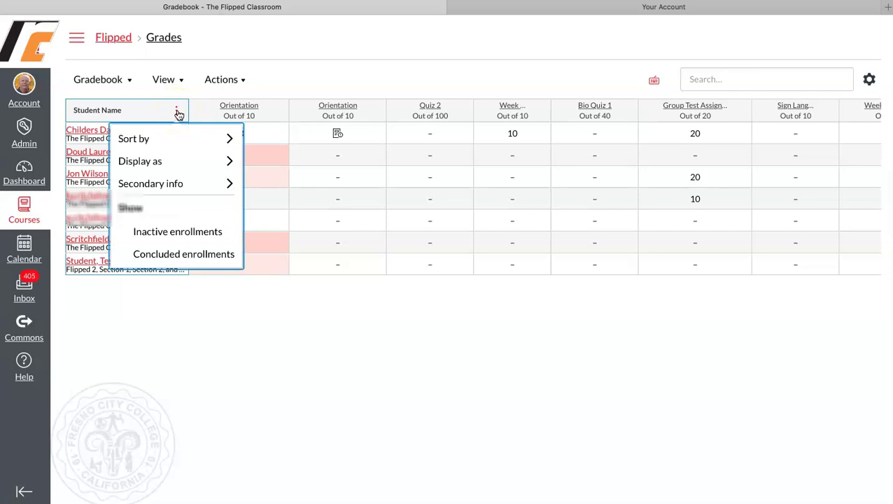
{"action": "left_click", "coordinate": [155, 139]}
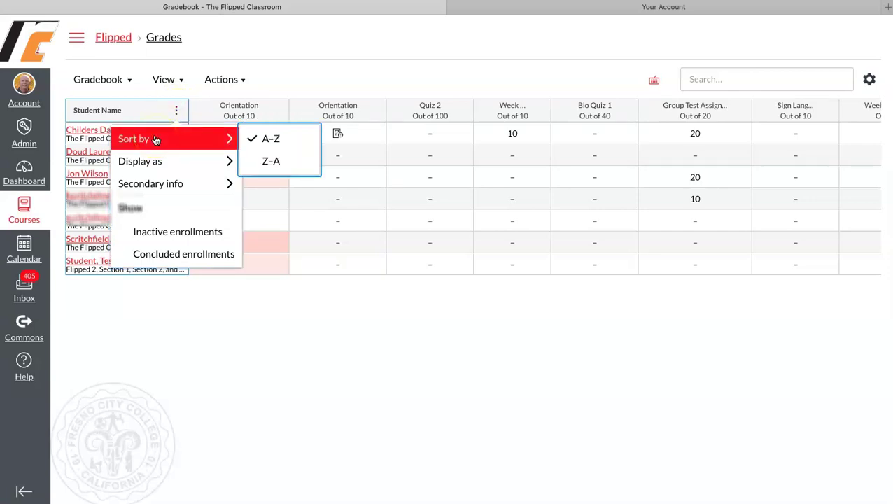
{"action": "left_click", "coordinate": [150, 162]}
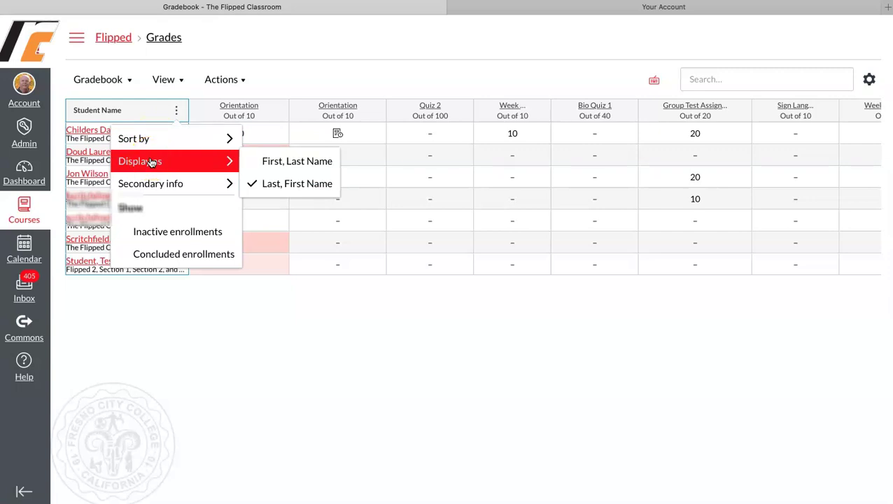
{"action": "left_click", "coordinate": [158, 183]}
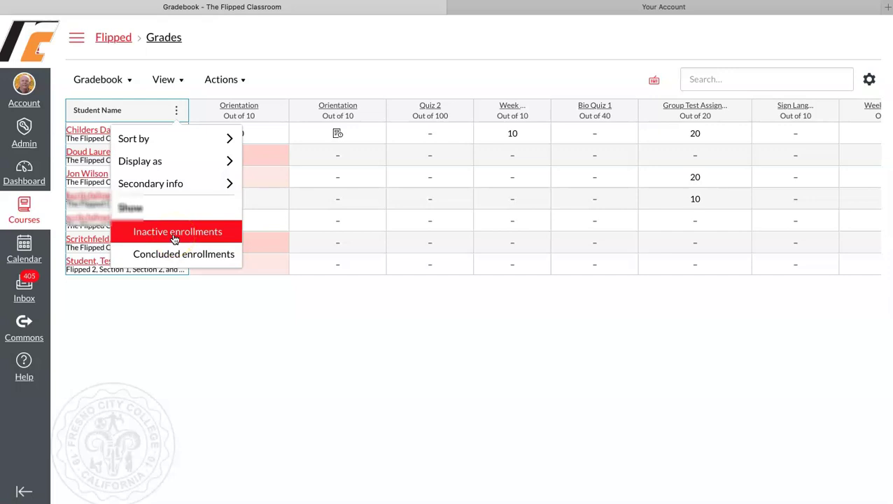
{"action": "left_click", "coordinate": [173, 254]}
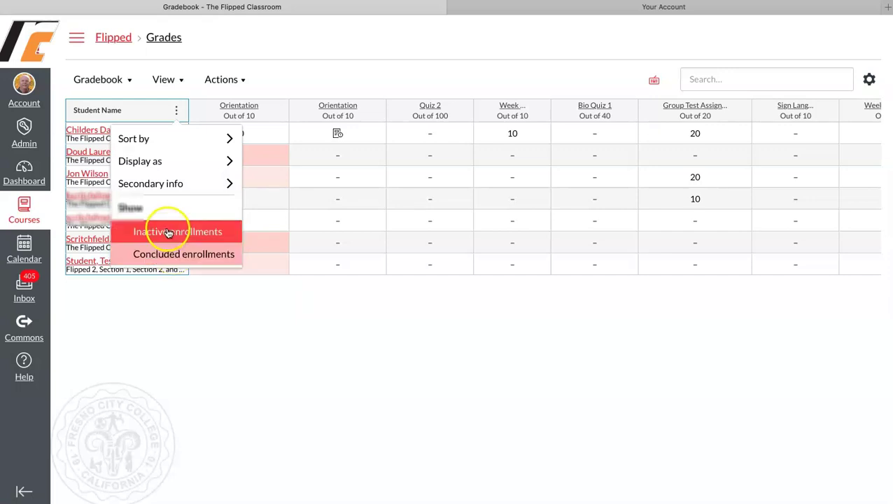
{"action": "left_click", "coordinate": [162, 134]}
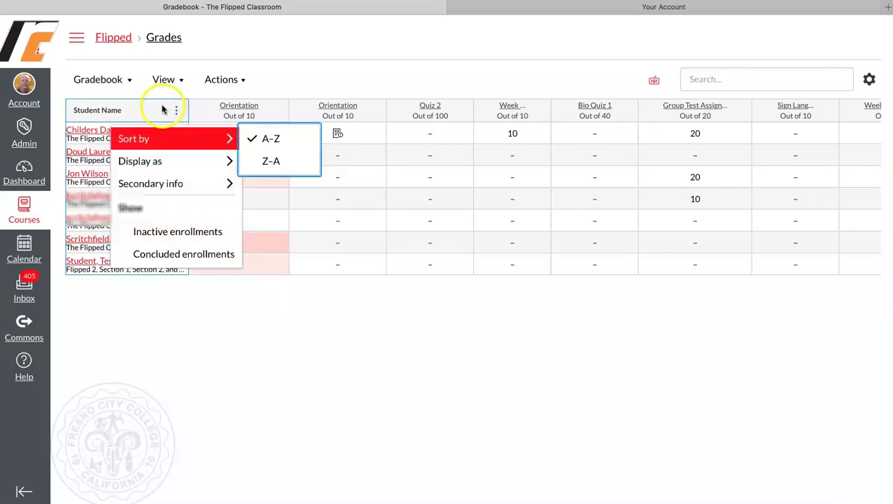
{"action": "left_click", "coordinate": [148, 109]}
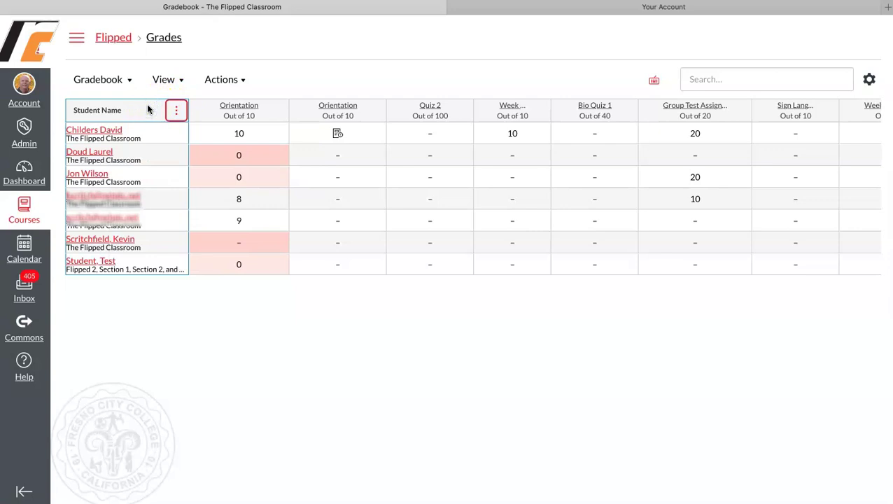
{"action": "left_click", "coordinate": [185, 333]}
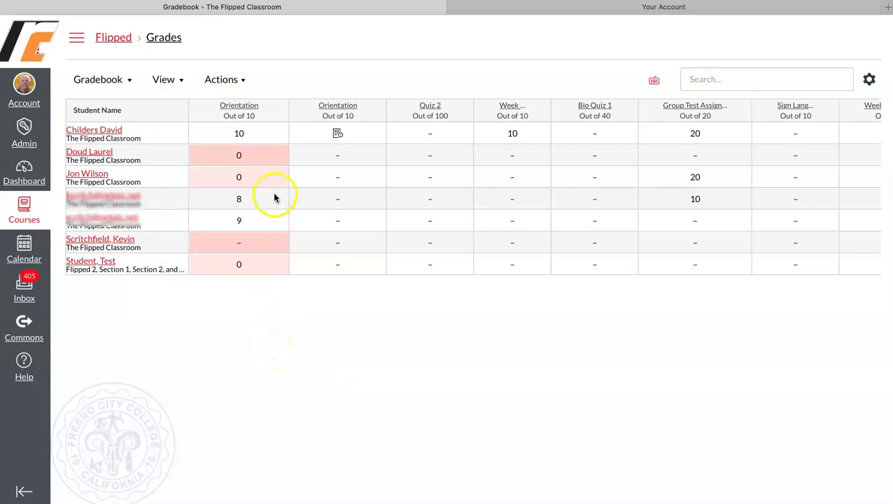
- Open the Message Students Who form for the first Orientation column, look through its recipient criteria, and cancel the message
{"action": "mouse_move", "coordinate": [233, 113]}
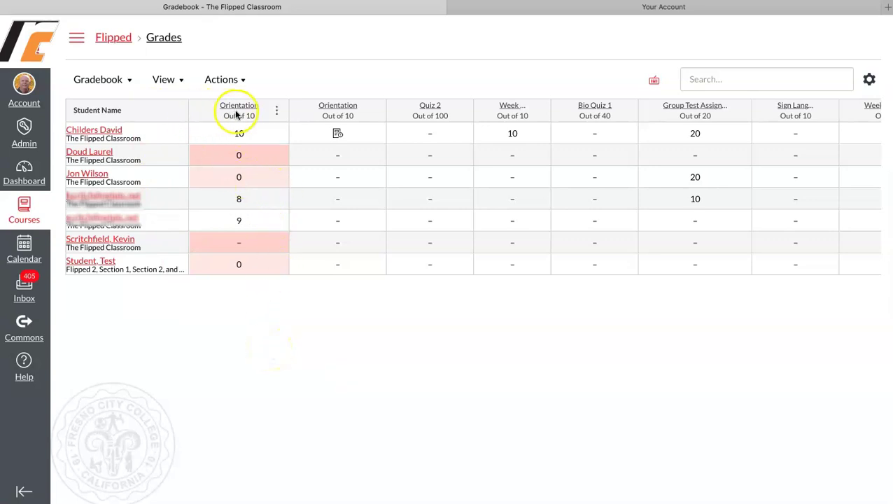
{"action": "left_click", "coordinate": [280, 113]}
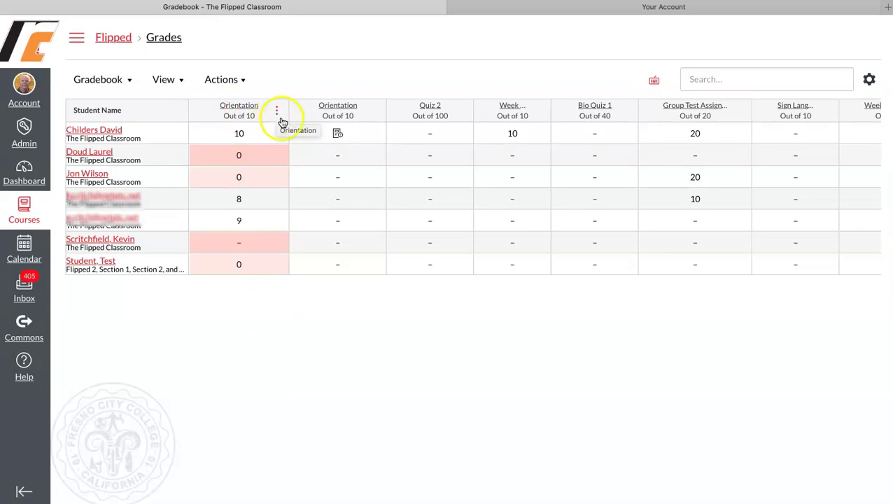
{"action": "left_click", "coordinate": [277, 110]}
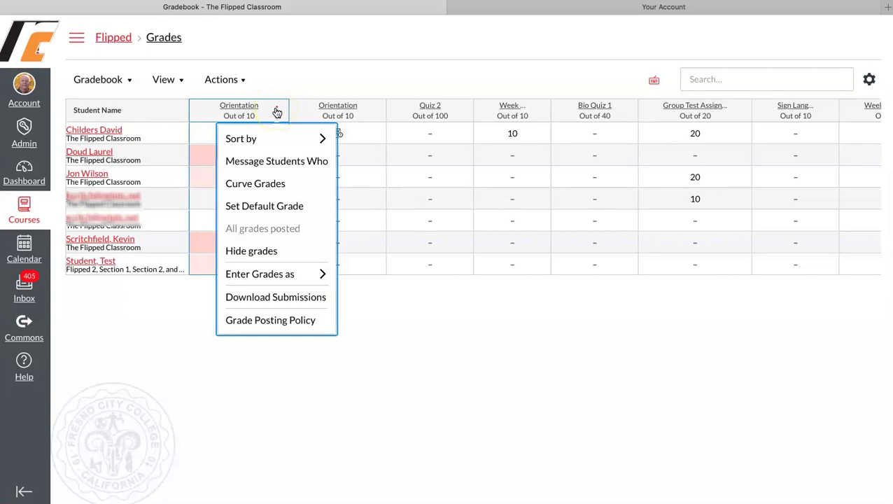
{"action": "left_click", "coordinate": [265, 138]}
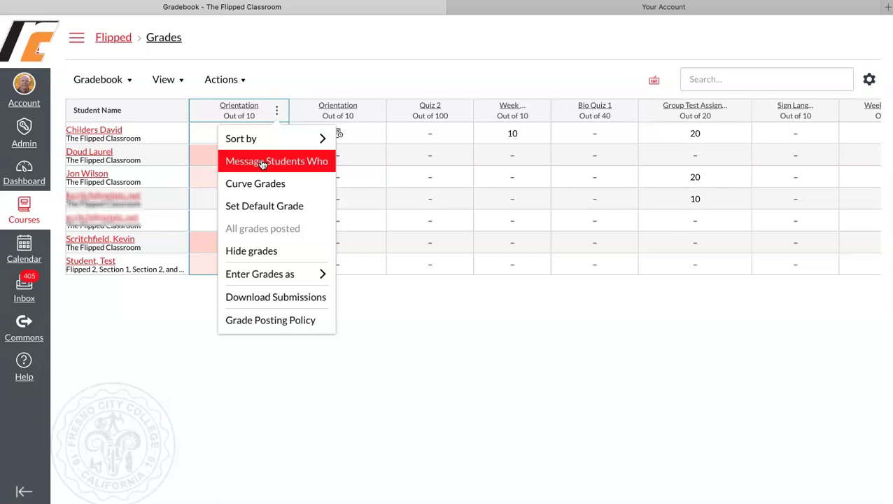
{"action": "left_click", "coordinate": [262, 163]}
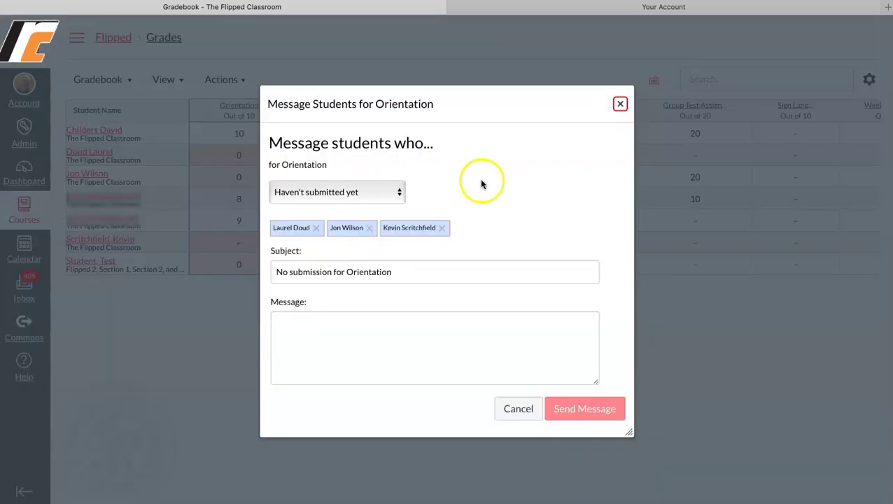
{"action": "left_click", "coordinate": [400, 195]}
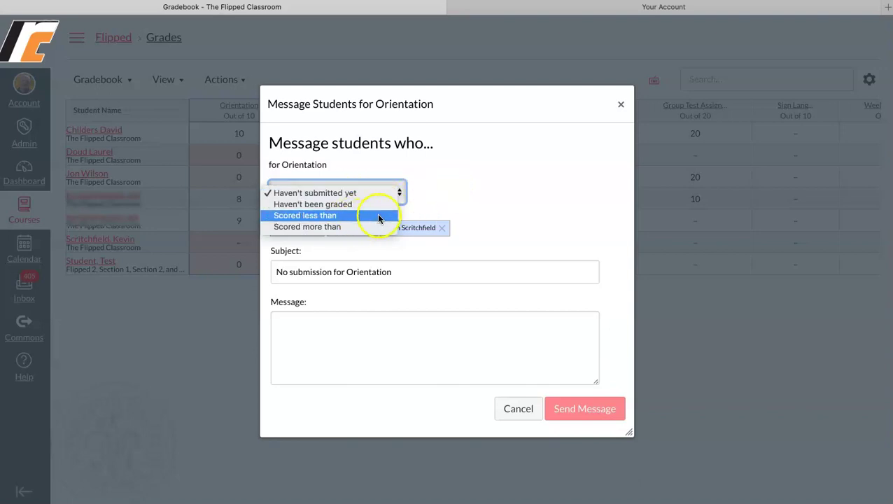
{"action": "left_click", "coordinate": [470, 188]}
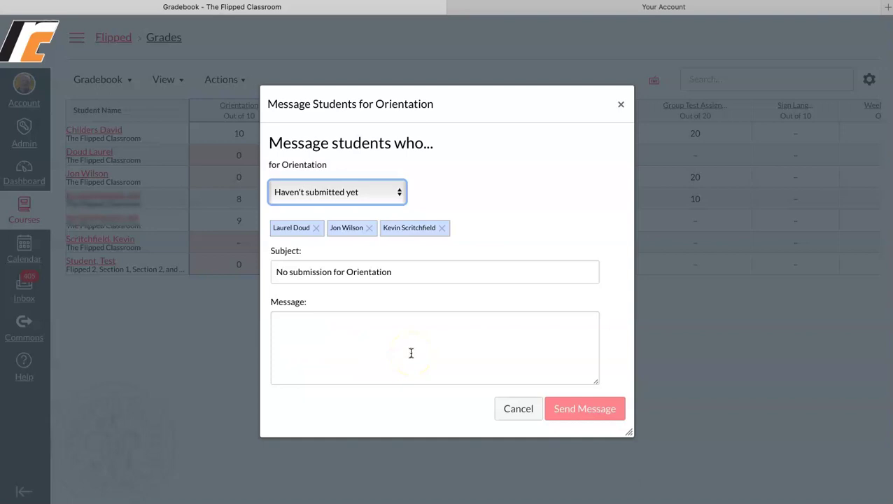
{"action": "left_click", "coordinate": [517, 409]}
{"action": "left_click", "coordinate": [319, 143]}
- Open the Set Default Grade form for the first Orientation column, look at its grade field, and close it without submitting
{"action": "left_click", "coordinate": [276, 109]}
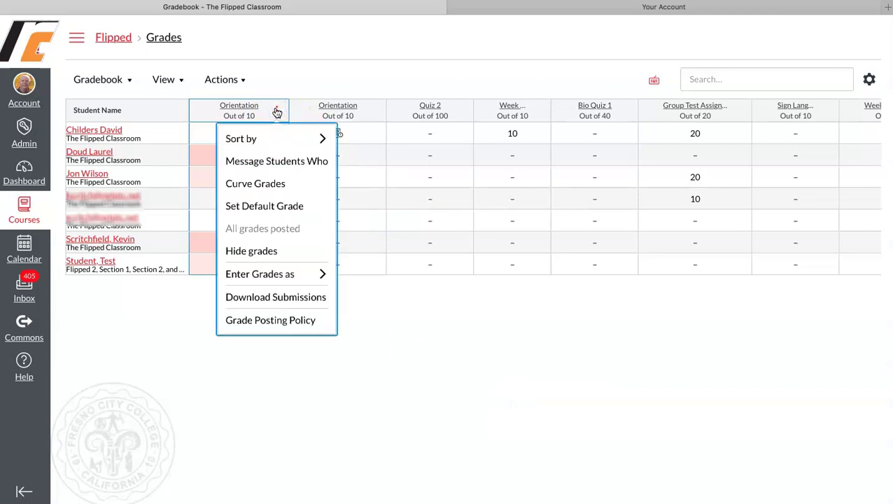
{"action": "left_click", "coordinate": [260, 185]}
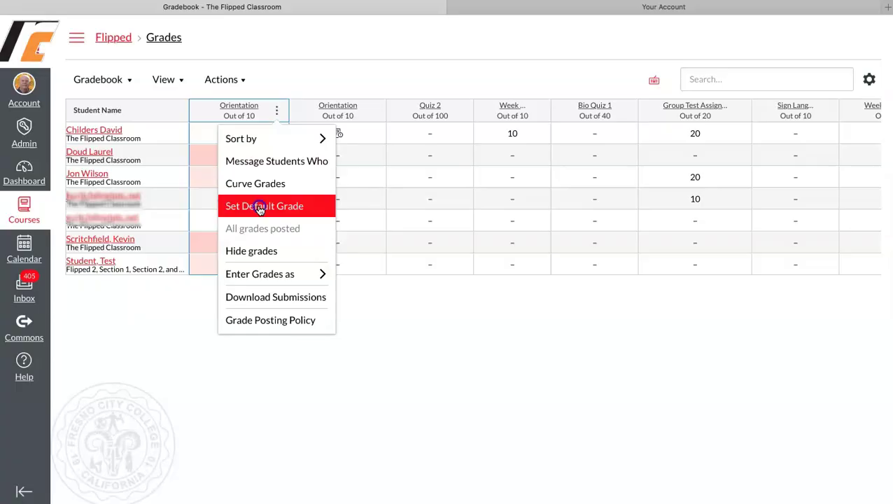
{"action": "left_click", "coordinate": [260, 209]}
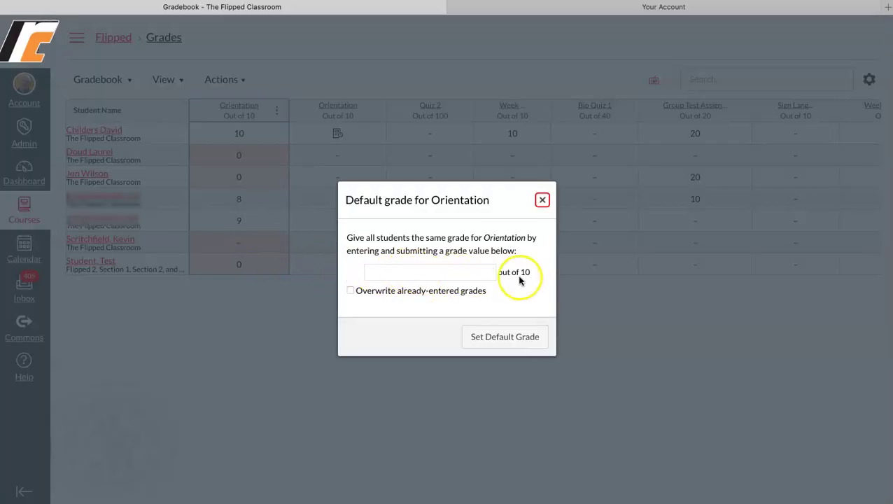
{"action": "left_click", "coordinate": [408, 270]}
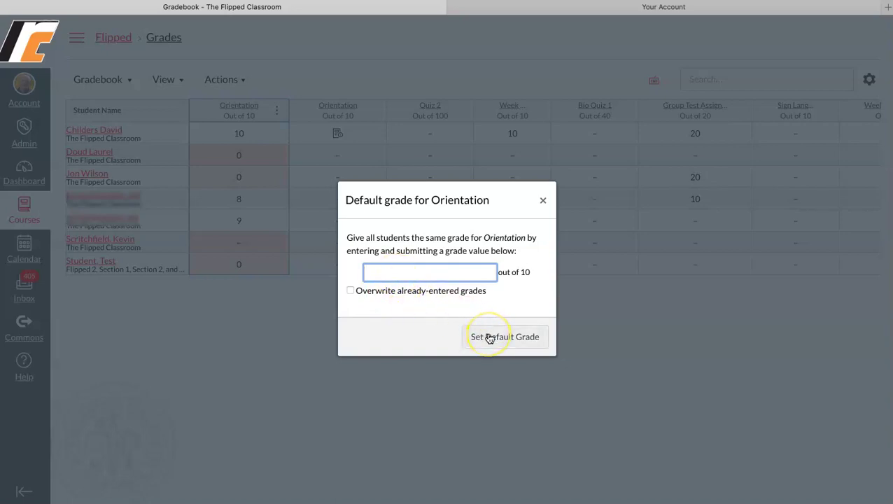
{"action": "left_click", "coordinate": [543, 202]}
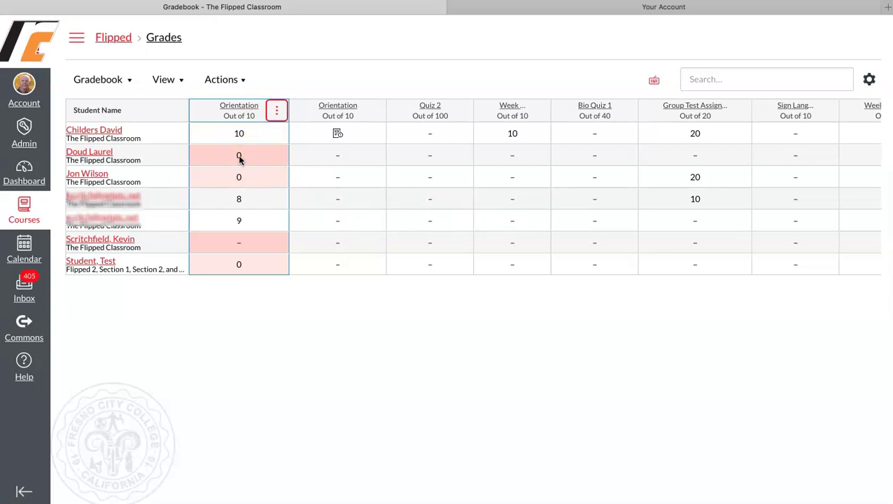
- Examine the first Orientation column's options for hiding grades, grade entry format, downloading submissions and the grade posting policy
{"action": "left_click", "coordinate": [276, 110]}
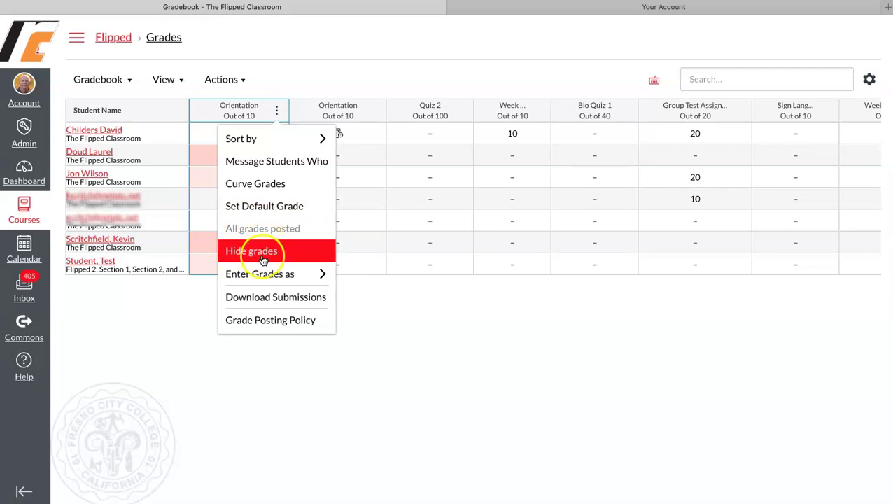
{"action": "mouse_move", "coordinate": [259, 279]}
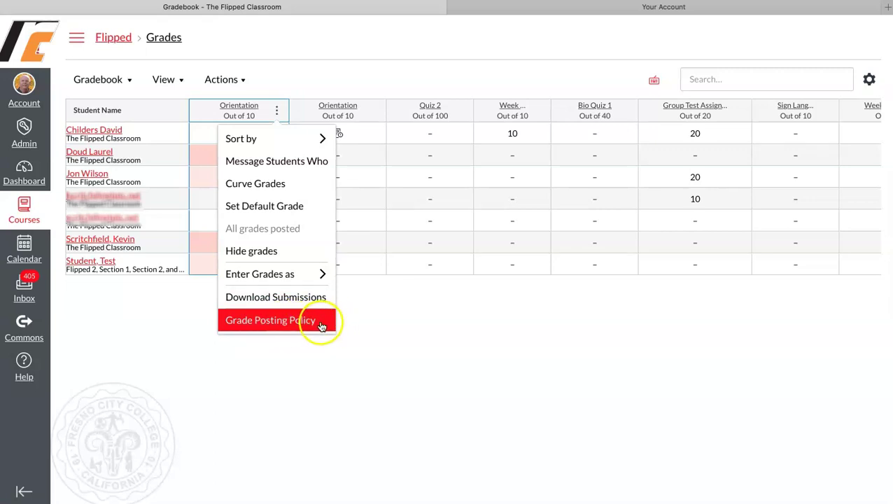
{"action": "left_click", "coordinate": [375, 323]}
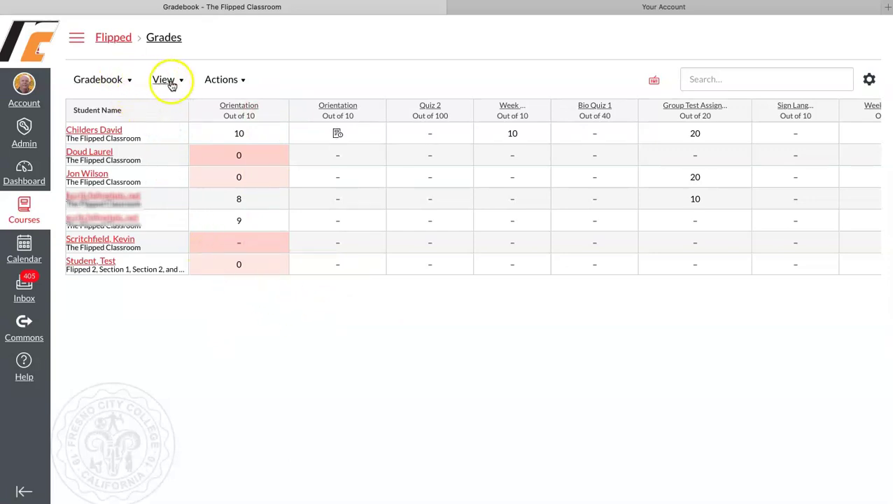
- Look through the gradebook's Learning Mastery, Individual View and History choices and the available orders for arranging assignment columns
{"action": "left_click", "coordinate": [130, 81]}
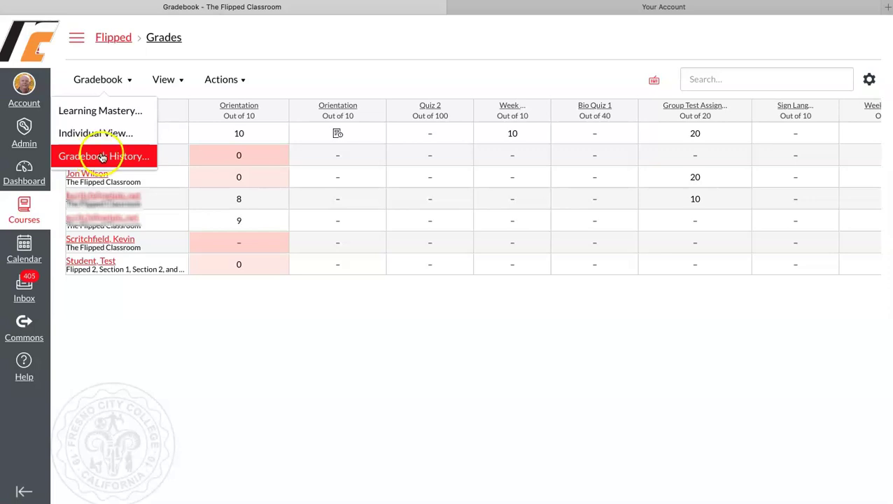
{"action": "left_click", "coordinate": [202, 353]}
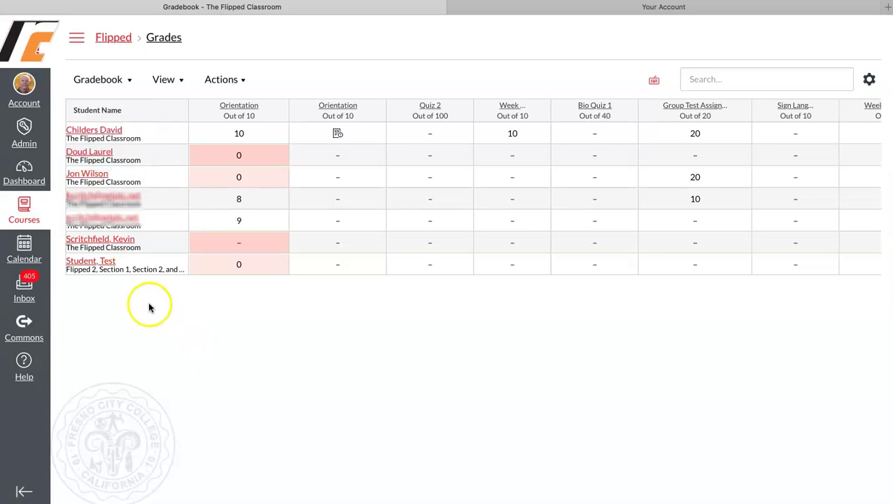
{"action": "left_click", "coordinate": [182, 83]}
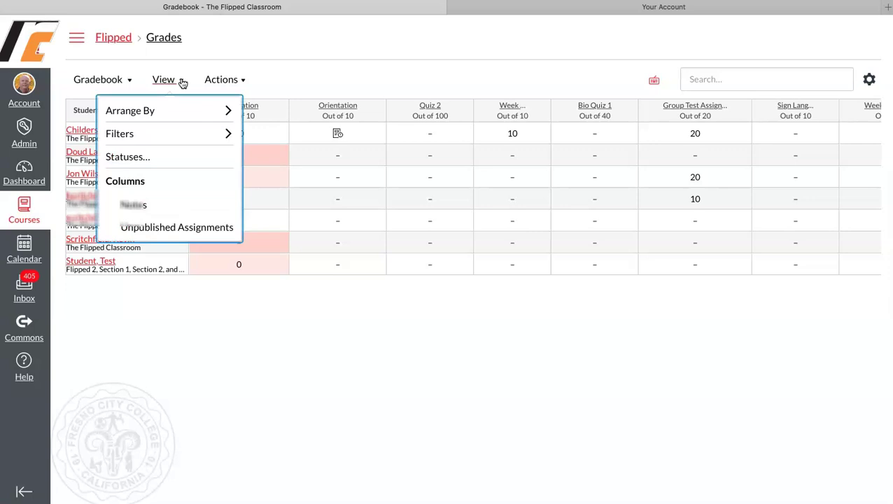
{"action": "left_click", "coordinate": [142, 114]}
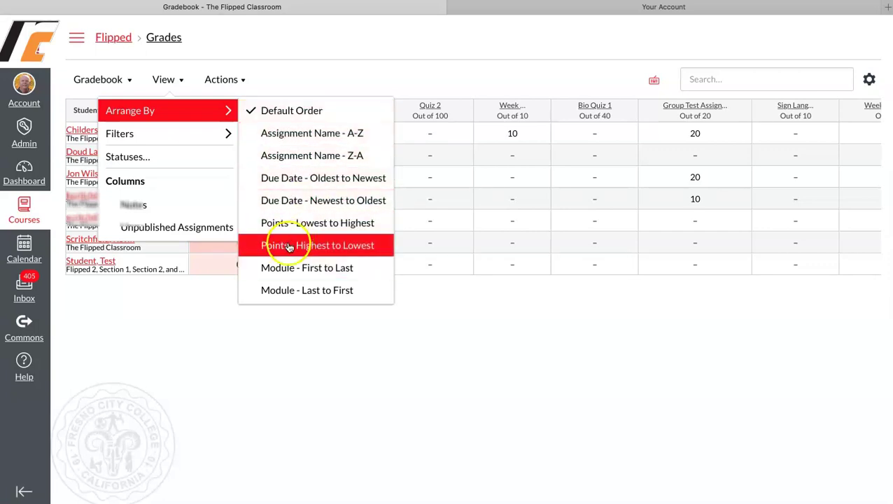
{"action": "left_click", "coordinate": [424, 354]}
{"action": "mouse_move", "coordinate": [456, 105]}
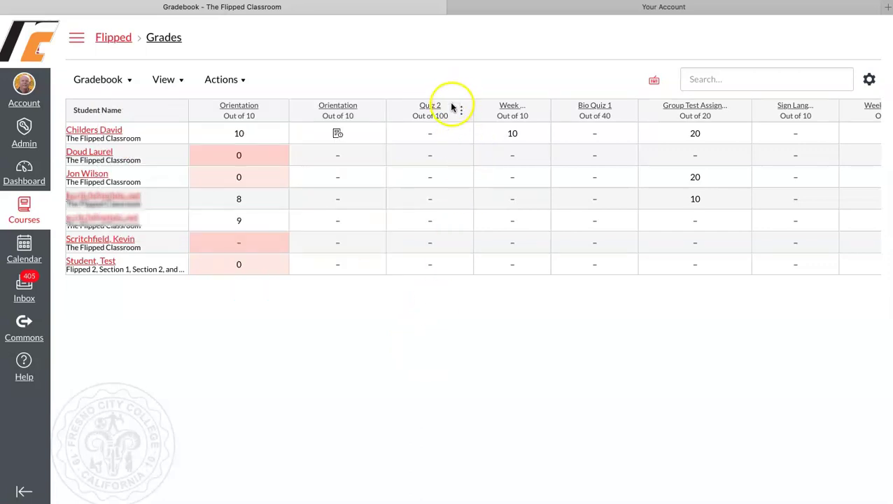
{"action": "left_click_drag", "start_coordinate": [398, 114], "coordinate": [412, 104]}
- Review the arrangement and filter options, and turn on the Modules filter for the gradebook
{"action": "left_click", "coordinate": [181, 80]}
{"action": "mouse_move", "coordinate": [167, 112]}
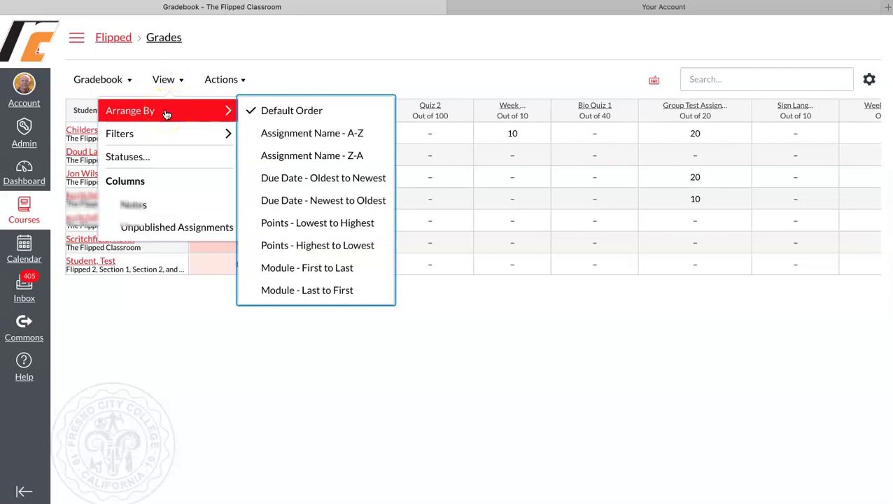
{"action": "left_click", "coordinate": [139, 130]}
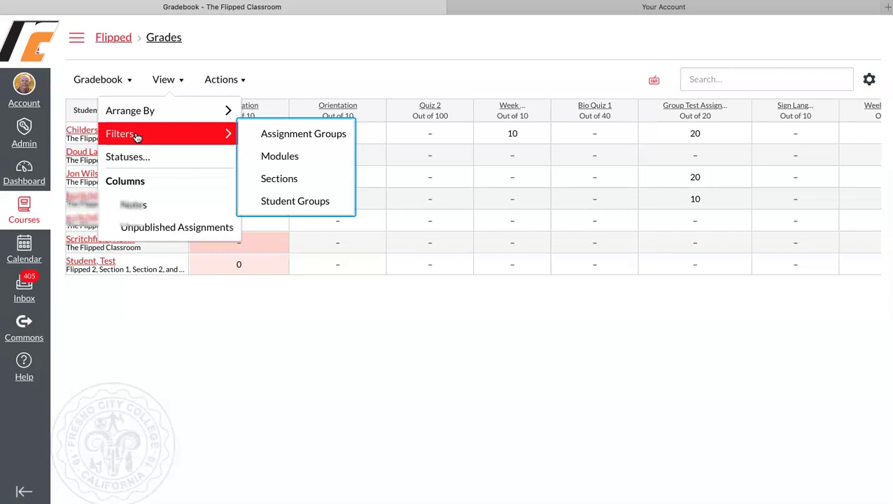
{"action": "left_click", "coordinate": [208, 132]}
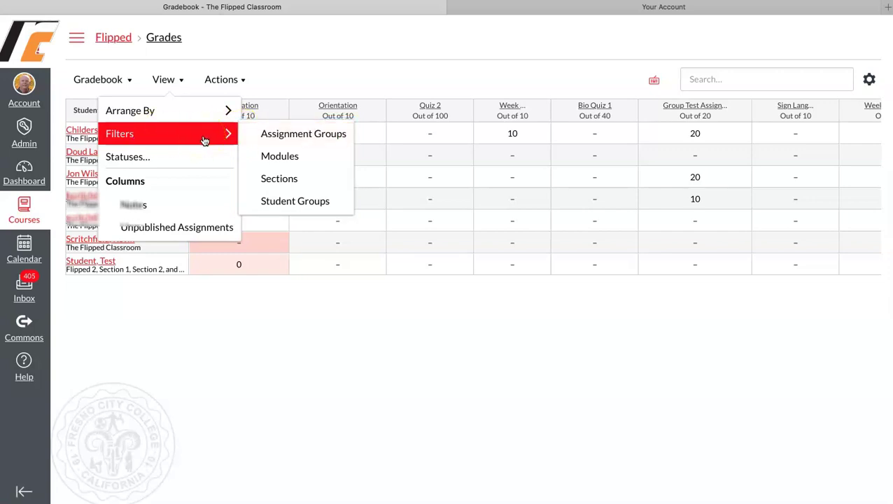
{"action": "left_click", "coordinate": [275, 160]}
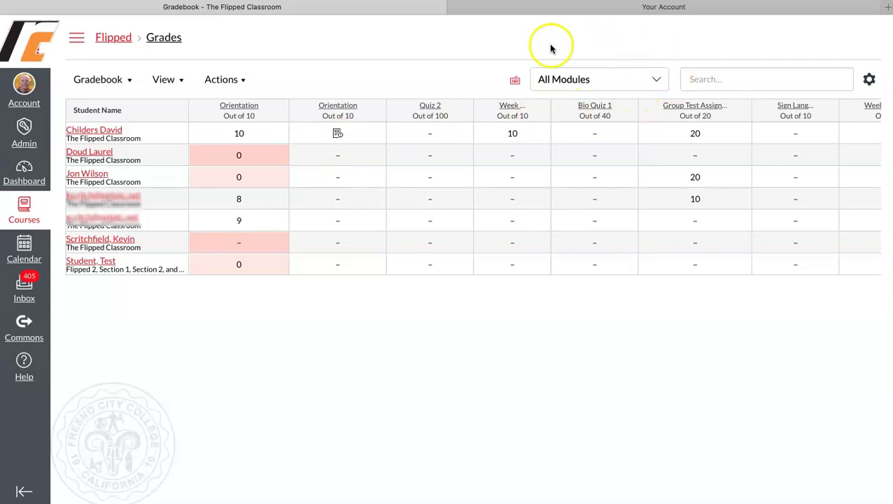
- Filter the gradebook to the Week 1 - Algebra Basics module, and return the filter to All Modules
{"action": "left_click", "coordinate": [655, 80]}
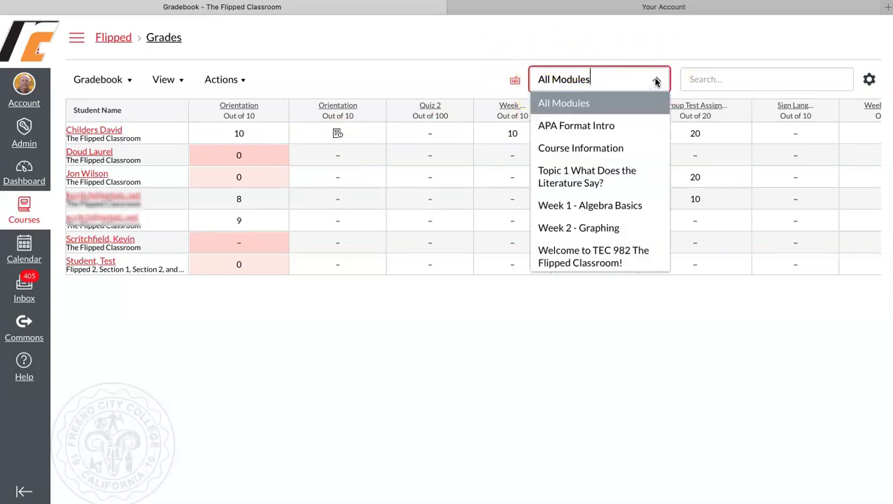
{"action": "left_click", "coordinate": [590, 205]}
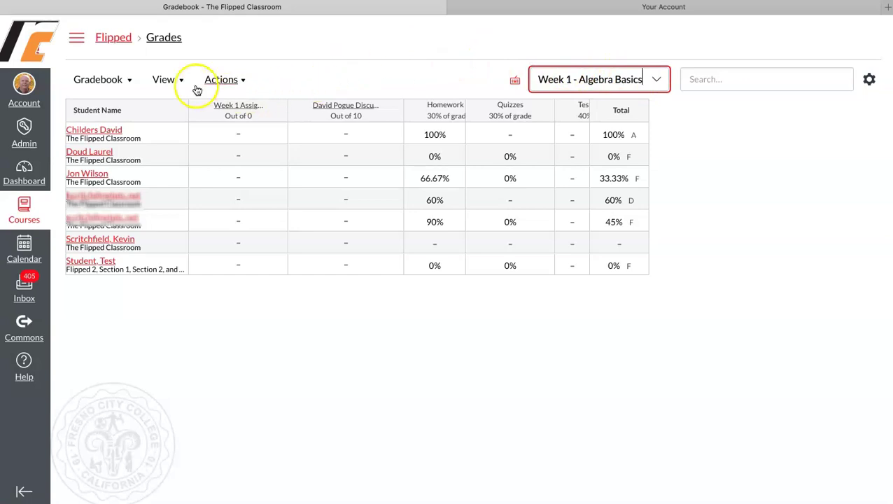
{"action": "left_click", "coordinate": [640, 79]}
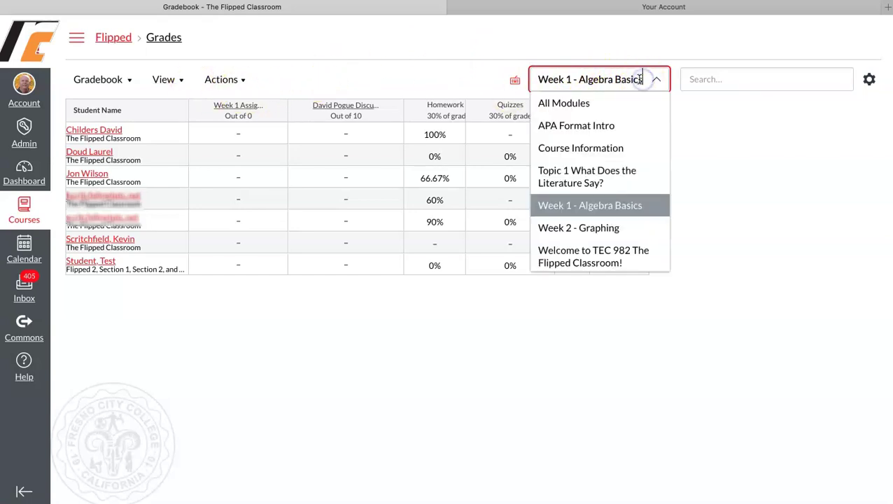
{"action": "left_click", "coordinate": [568, 103]}
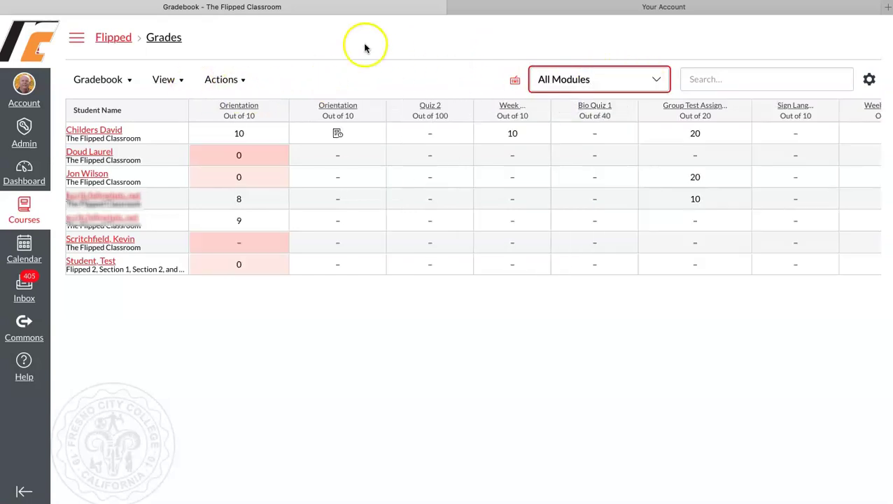
- Review the filter types and the Statuses colors, including the color choices for Late, and close the dialog without changing any
{"action": "left_click", "coordinate": [179, 79]}
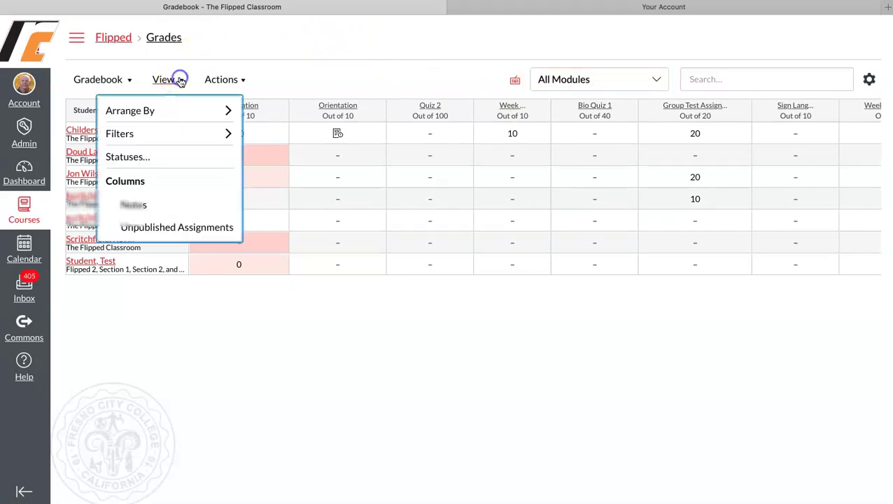
{"action": "left_click", "coordinate": [153, 132]}
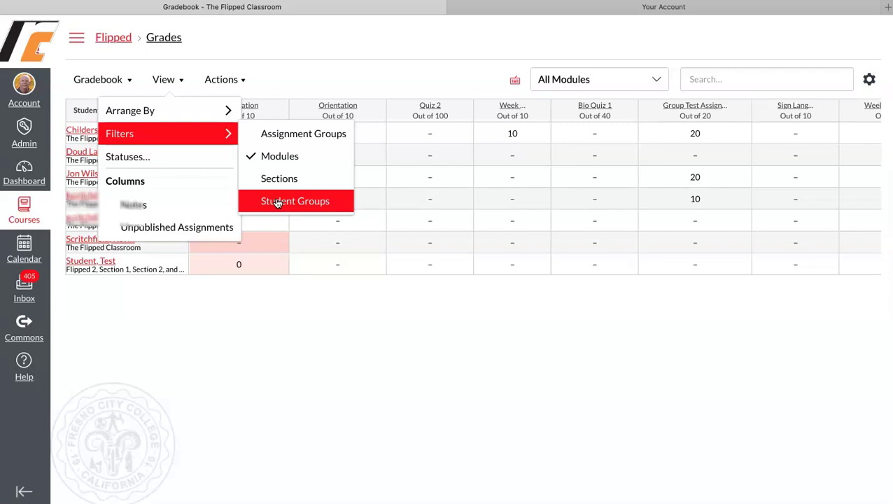
{"action": "left_click", "coordinate": [138, 159]}
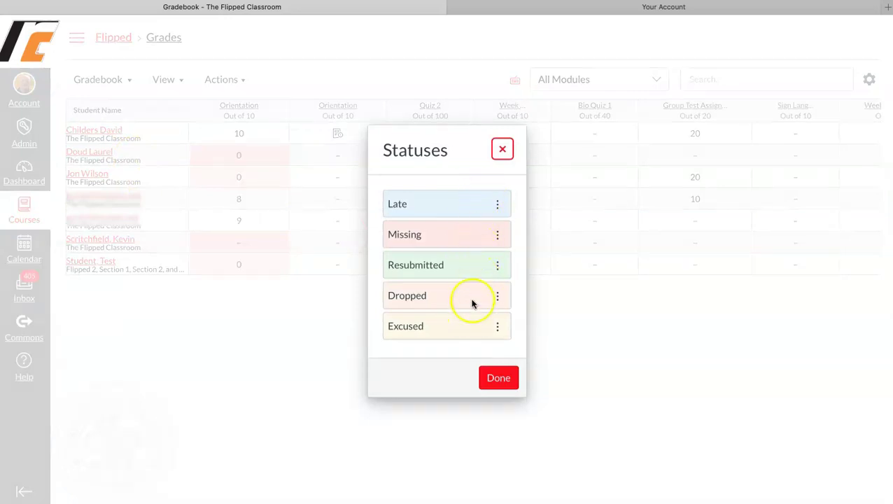
{"action": "left_click", "coordinate": [498, 205]}
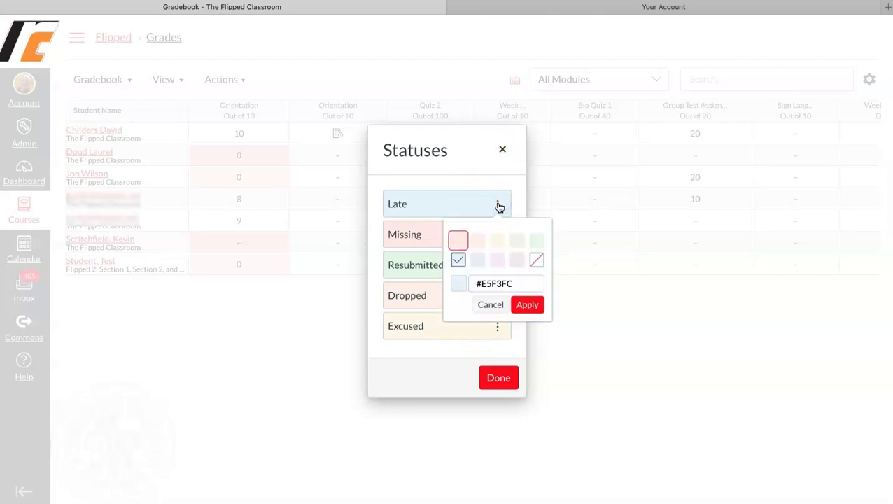
{"action": "mouse_move", "coordinate": [490, 227]}
{"action": "left_mouse_down"}
{"action": "mouse_move", "coordinate": [484, 239]}
{"action": "mouse_move", "coordinate": [522, 245]}
{"action": "mouse_move", "coordinate": [492, 257]}
{"action": "mouse_move", "coordinate": [473, 252]}
{"action": "mouse_move", "coordinate": [483, 263]}
{"action": "left_mouse_up"}
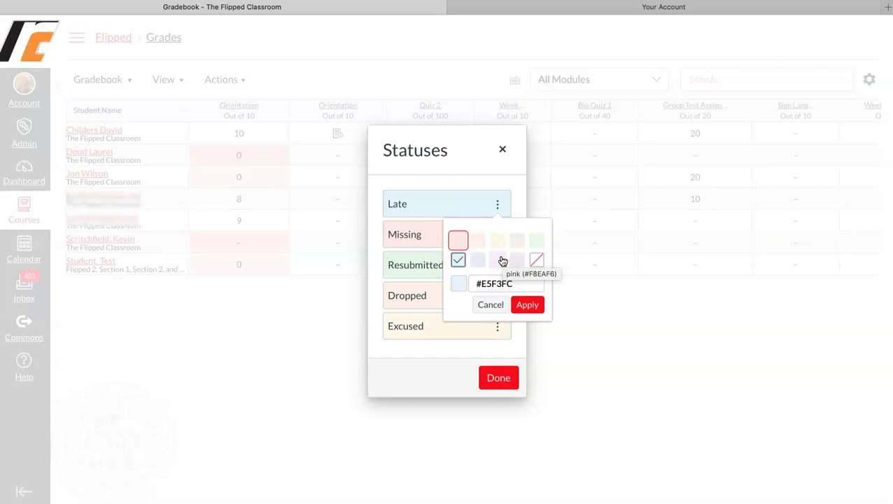
{"action": "left_click", "coordinate": [488, 305]}
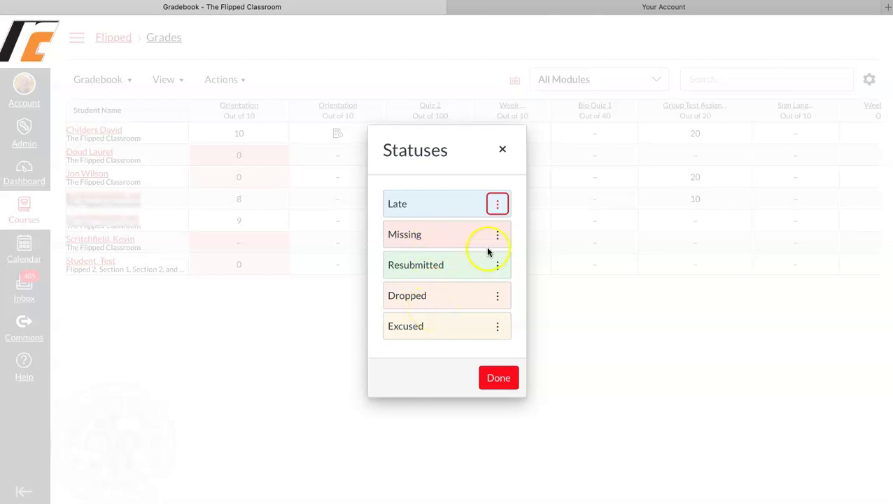
{"action": "left_click", "coordinate": [503, 149]}
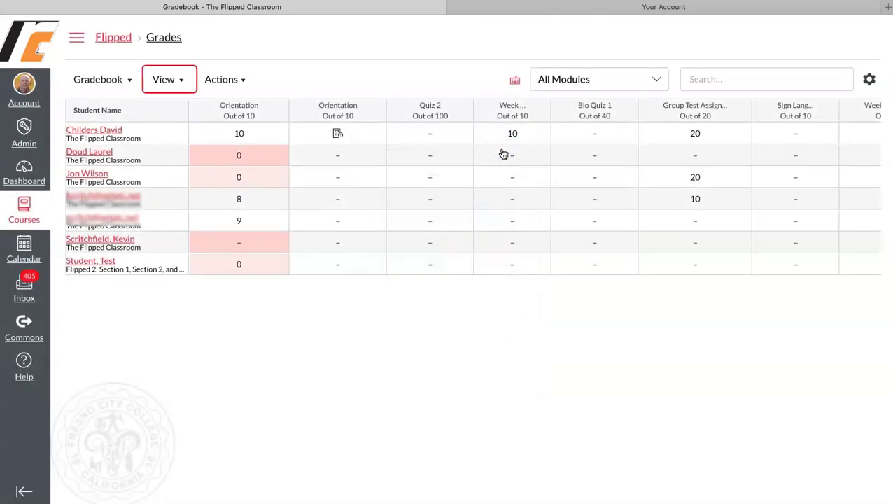
- Show the Notes column in the gradebook and widen it enough to read the full note text
{"action": "left_click", "coordinate": [182, 84]}
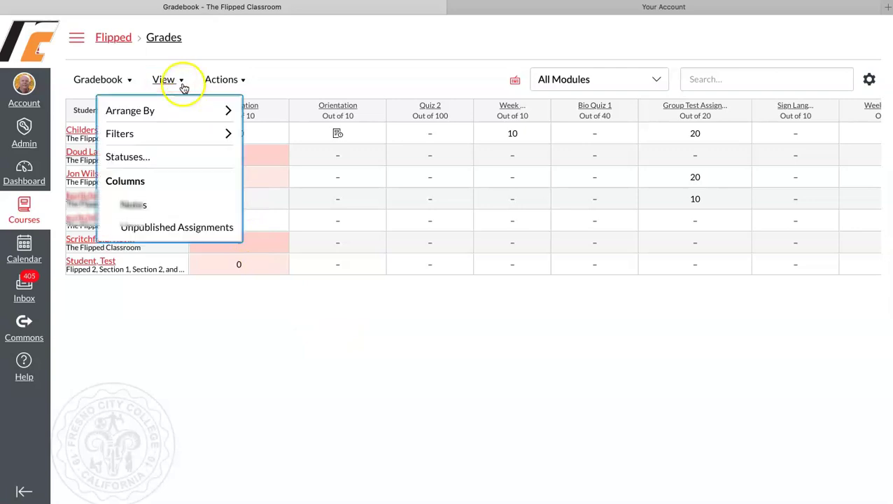
{"action": "left_click", "coordinate": [145, 205]}
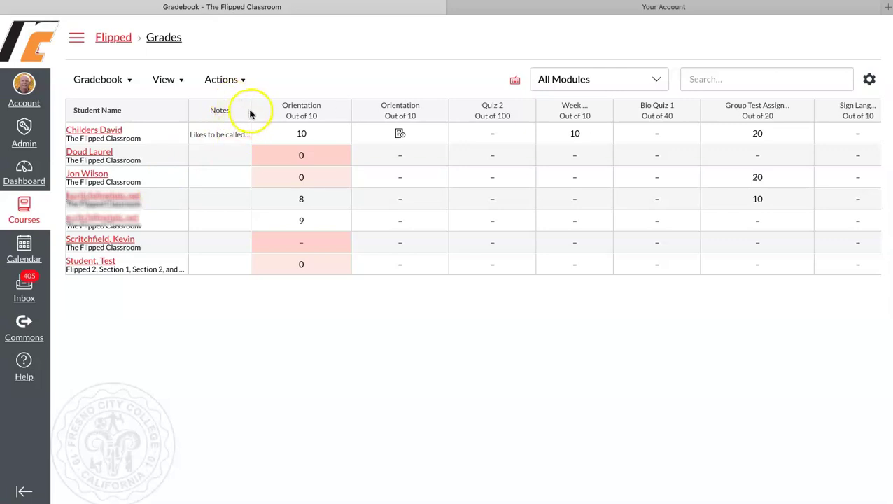
{"action": "left_click_drag", "start_coordinate": [249, 110], "coordinate": [296, 111]}
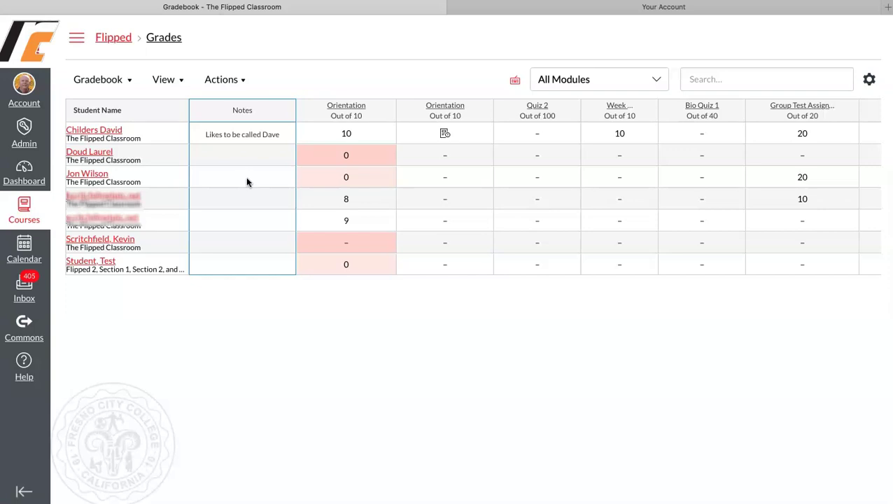
- Hide the Notes column from the gradebook
{"action": "left_click", "coordinate": [177, 81]}
{"action": "left_click", "coordinate": [144, 166]}
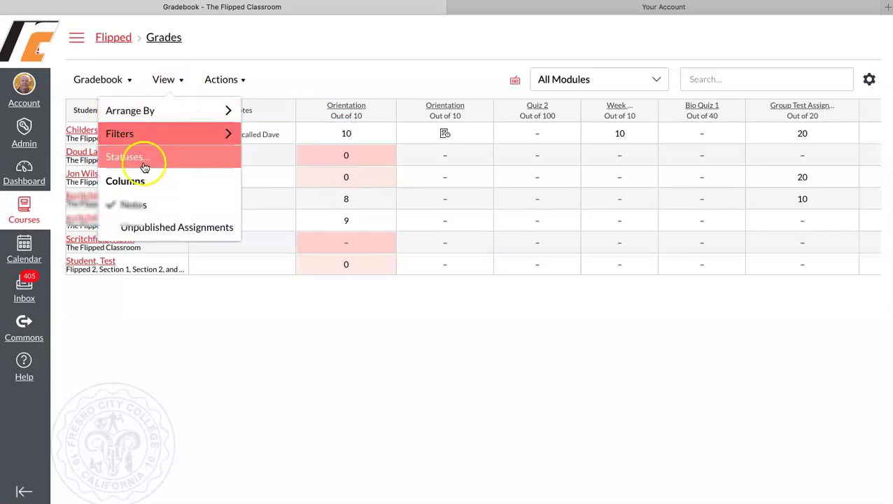
{"action": "left_click", "coordinate": [135, 207]}
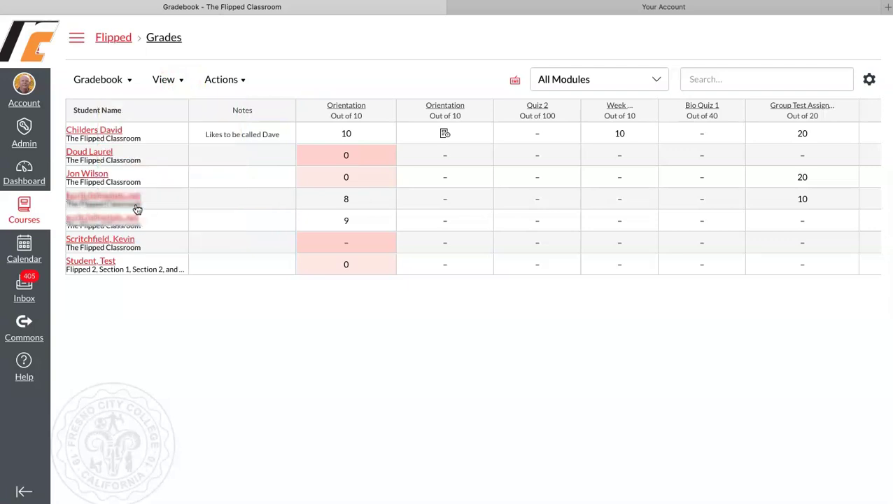
- Look at the Unpublished Assignments column option and the gradebook's import and export choices without running any of them
{"action": "left_click", "coordinate": [180, 81]}
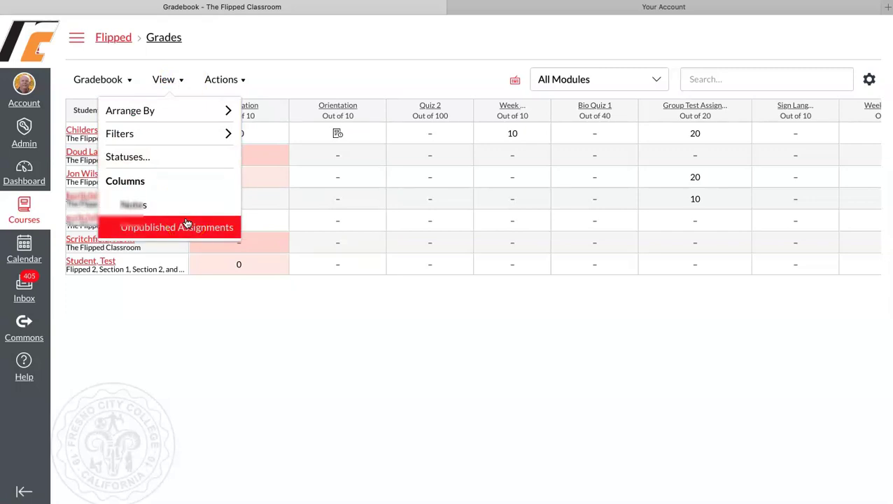
{"action": "left_click", "coordinate": [282, 47]}
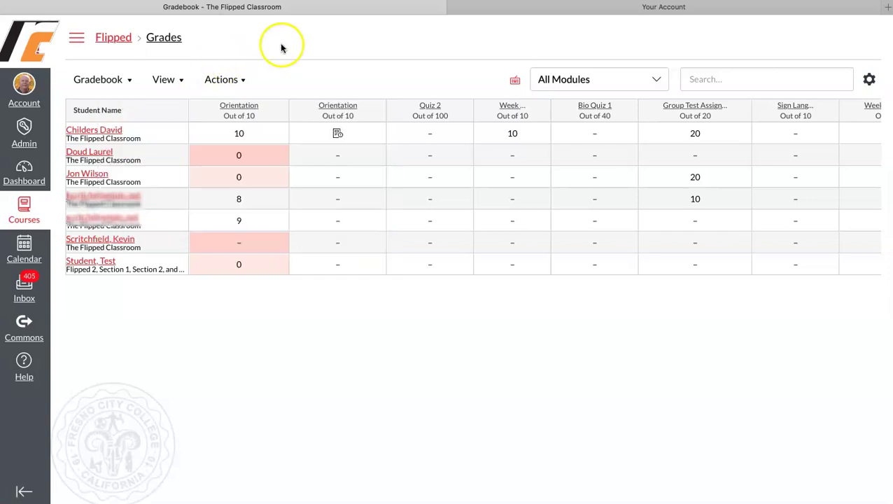
{"action": "left_click", "coordinate": [244, 82]}
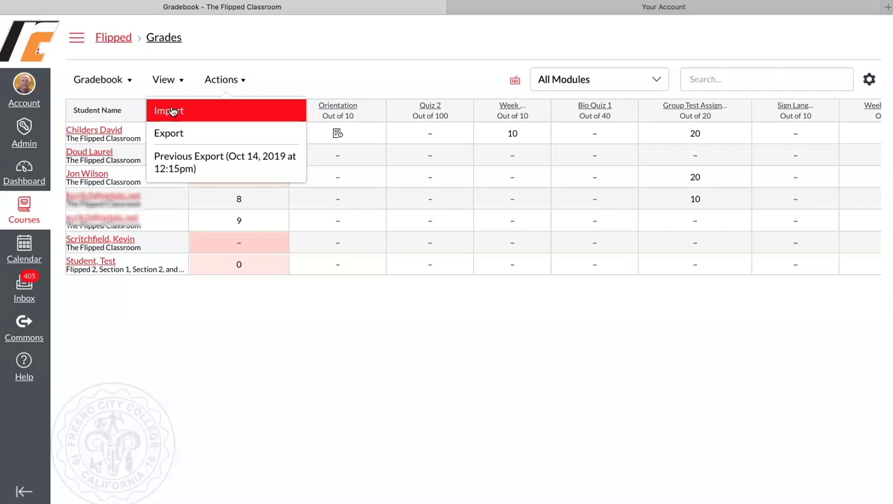
{"action": "left_click", "coordinate": [172, 130]}
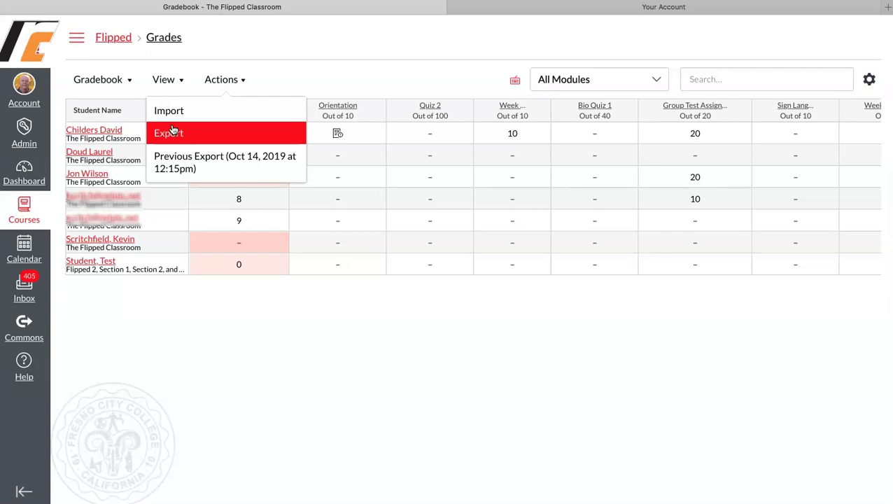
{"action": "left_click", "coordinate": [171, 110]}
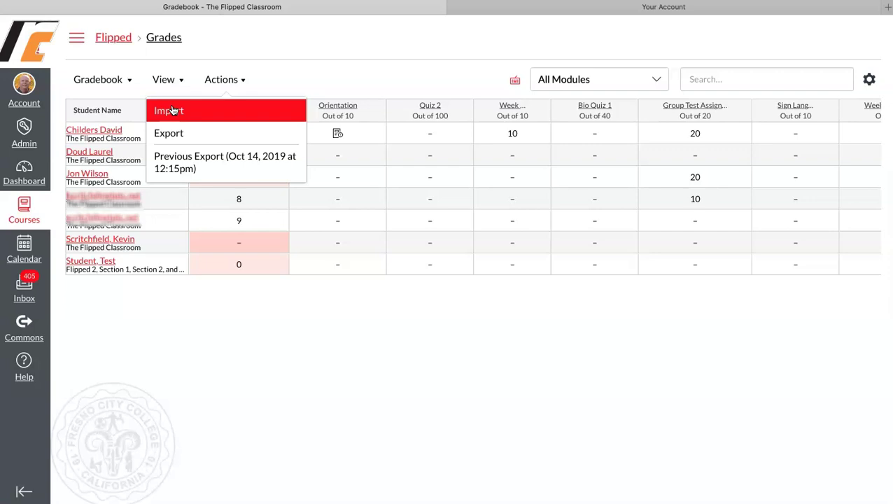
{"action": "left_click", "coordinate": [314, 62]}
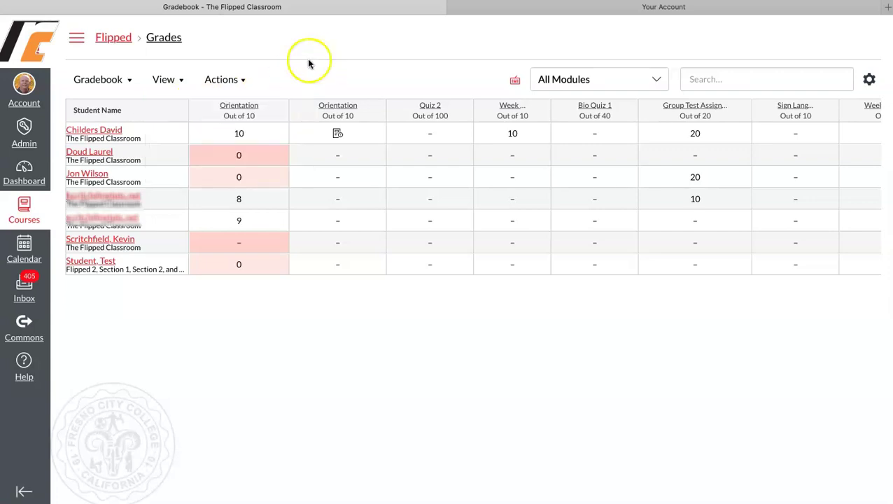
- Open the grade detail tray for the first listed student's grade in the first Orientation column and examine its grade, status and comment options
{"action": "left_click", "coordinate": [253, 135]}
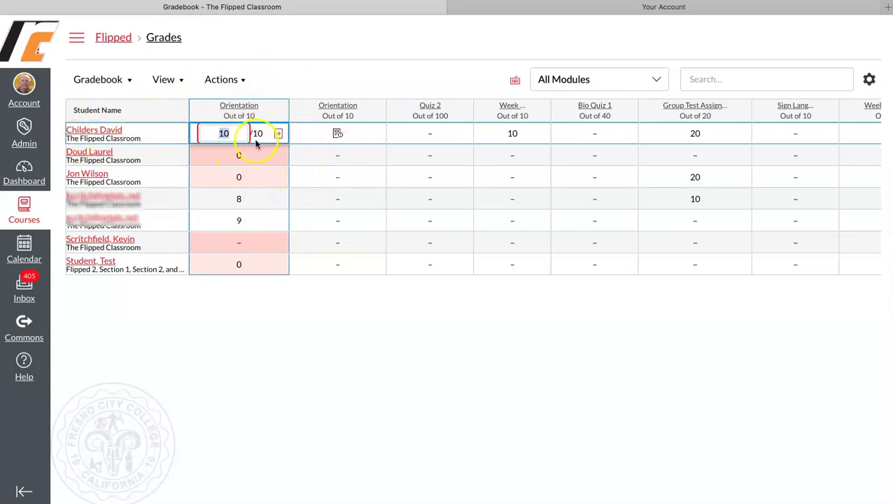
{"action": "left_click", "coordinate": [362, 156]}
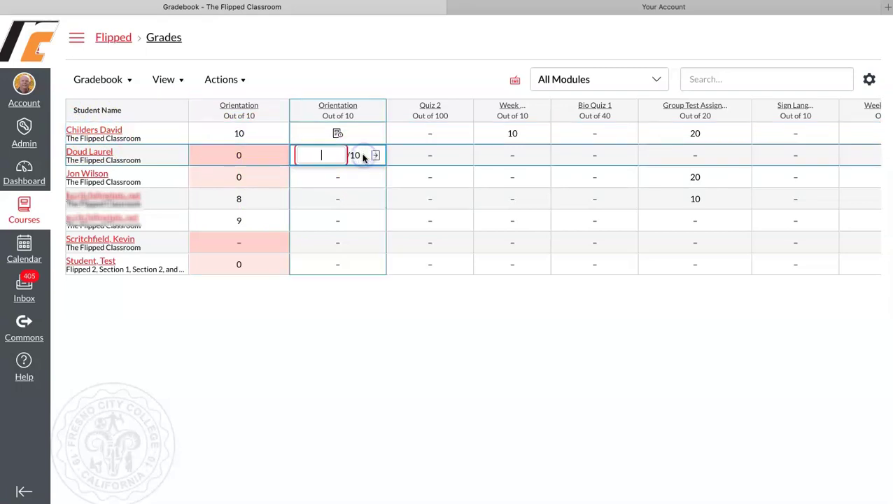
{"action": "left_click", "coordinate": [257, 135]}
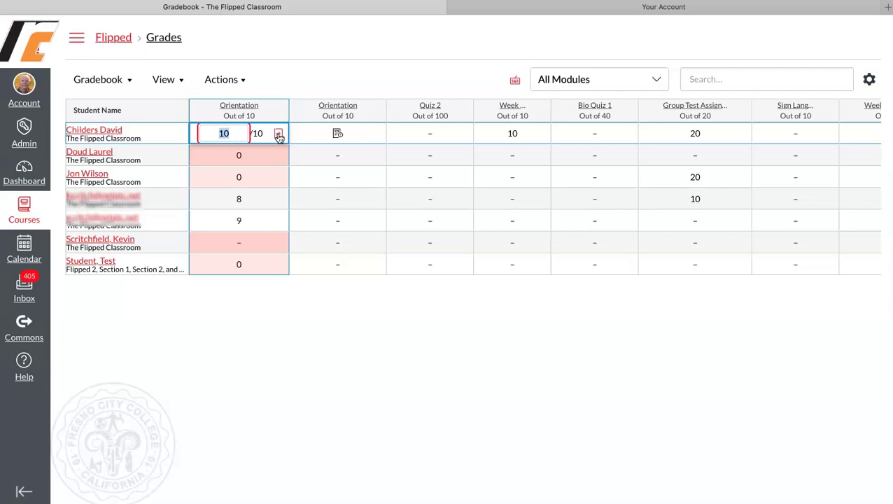
{"action": "left_click", "coordinate": [278, 133]}
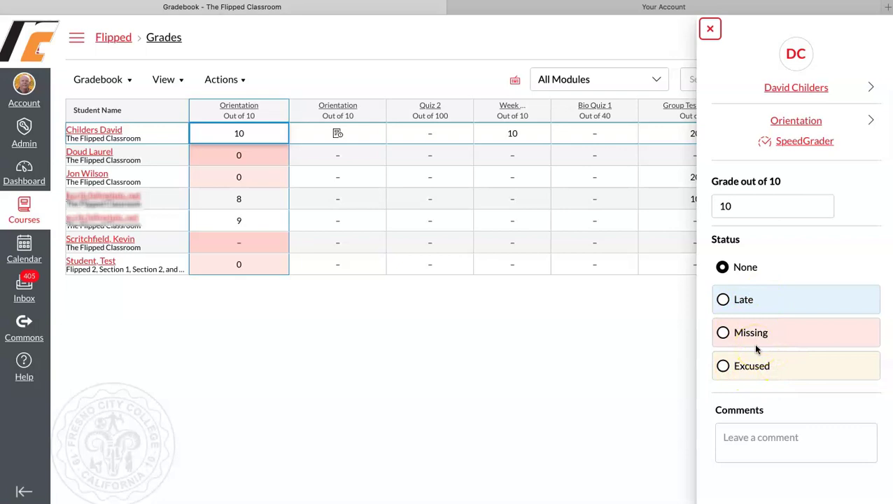
- In the gradebook's late policies, enable the automatic grade for missing submissions and set its percentage to 0
{"action": "left_click", "coordinate": [710, 30]}
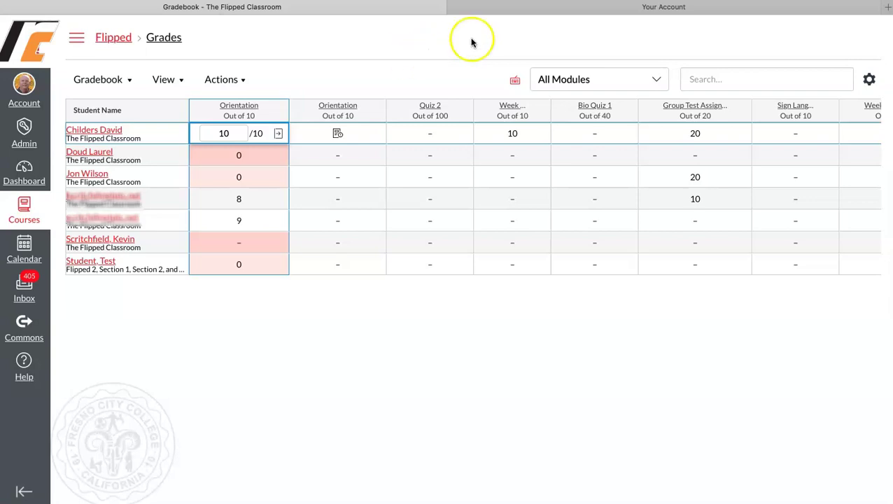
{"action": "left_click", "coordinate": [870, 81]}
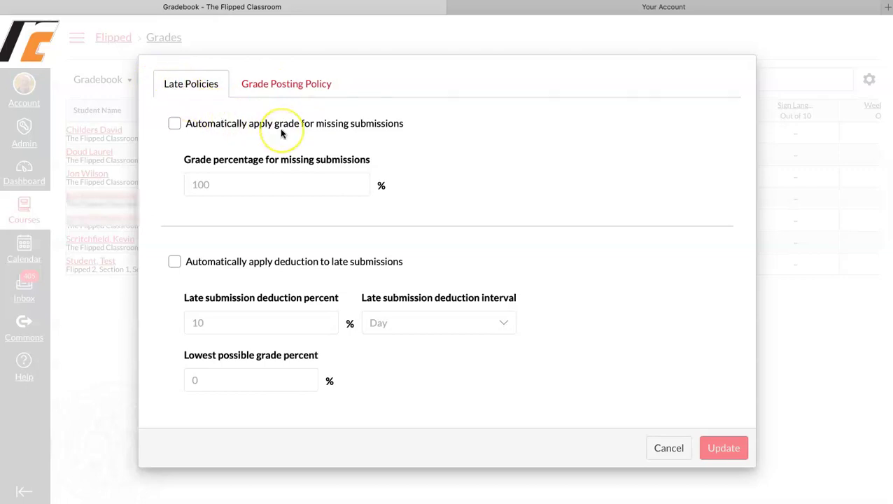
{"action": "left_click", "coordinate": [174, 124]}
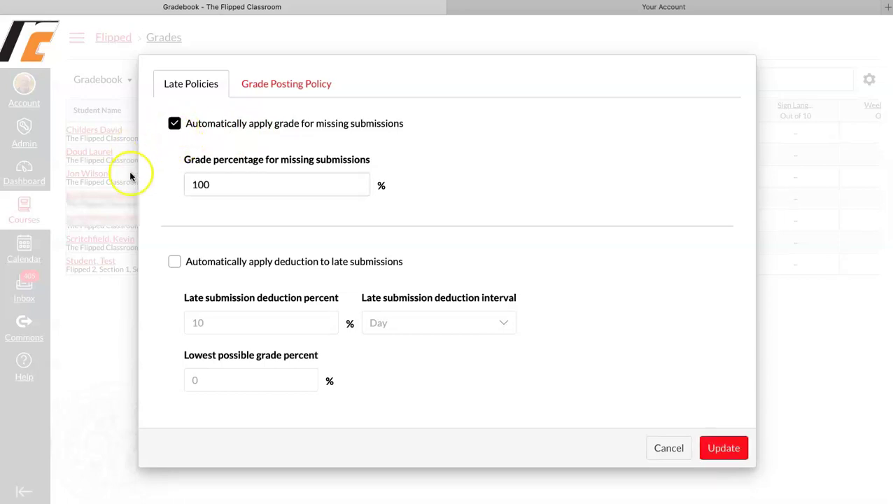
{"action": "left_click", "coordinate": [202, 184]}
{"action": "key", "text": "BackSpace"}
{"action": "key", "text": "BackSpace"}
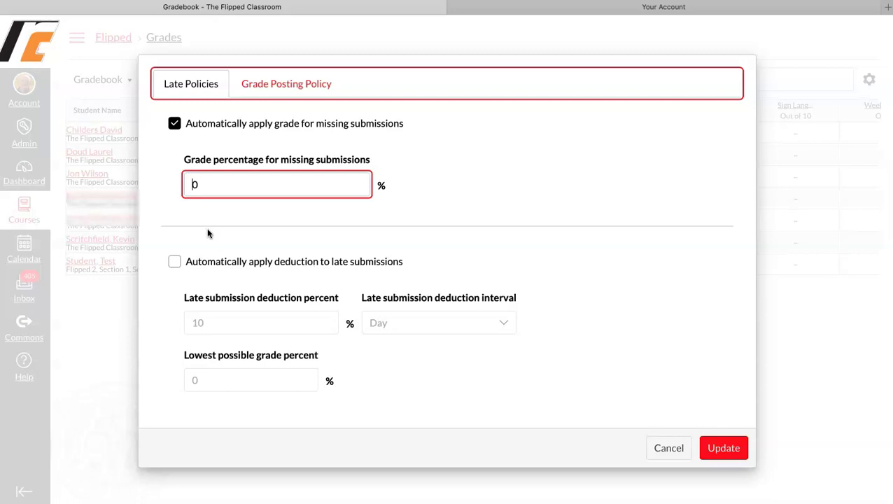
- Enable the automatic deduction for late submissions, keeping 10% per day with a lowest possible grade of 0%
{"action": "left_click", "coordinate": [175, 262]}
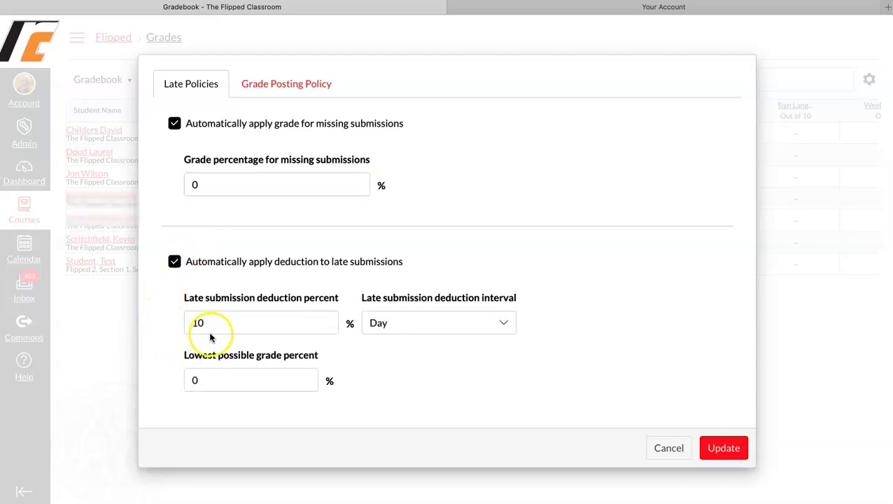
{"action": "left_click", "coordinate": [504, 324]}
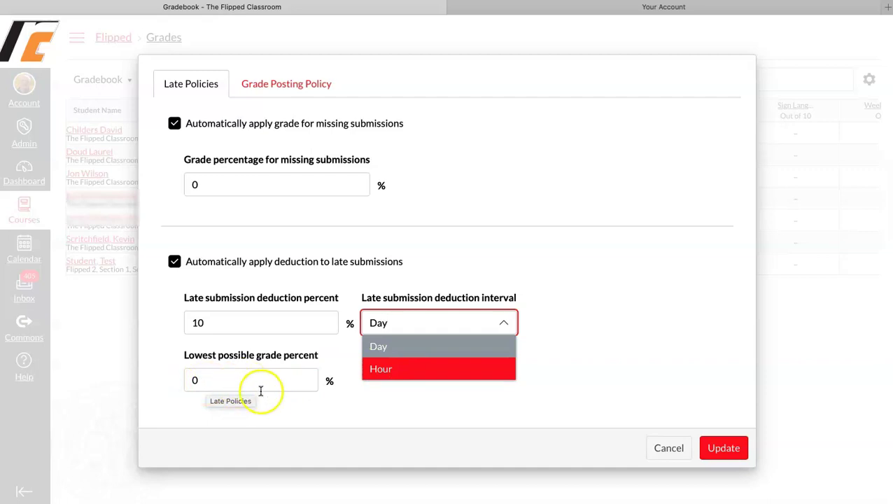
{"action": "left_click", "coordinate": [564, 283]}
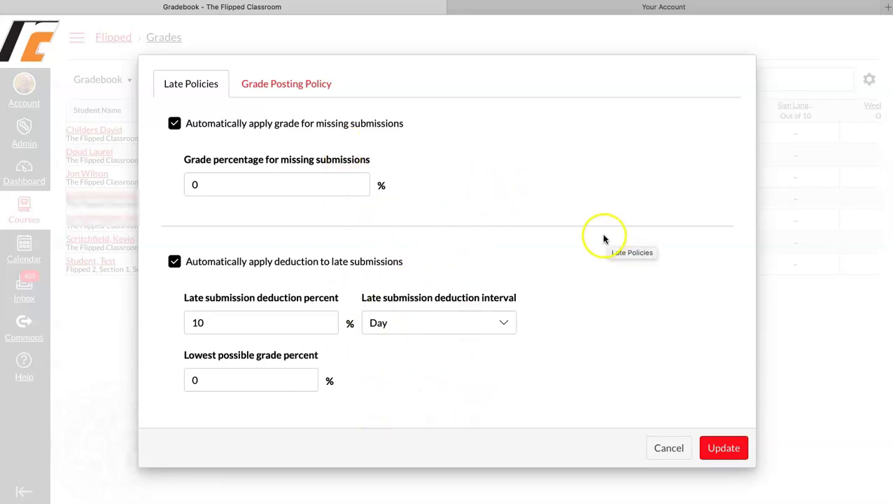
- Review the Manually Post Grades policy, return to Automatically Post Grades, and save the gradebook settings
{"action": "left_click", "coordinate": [297, 86]}
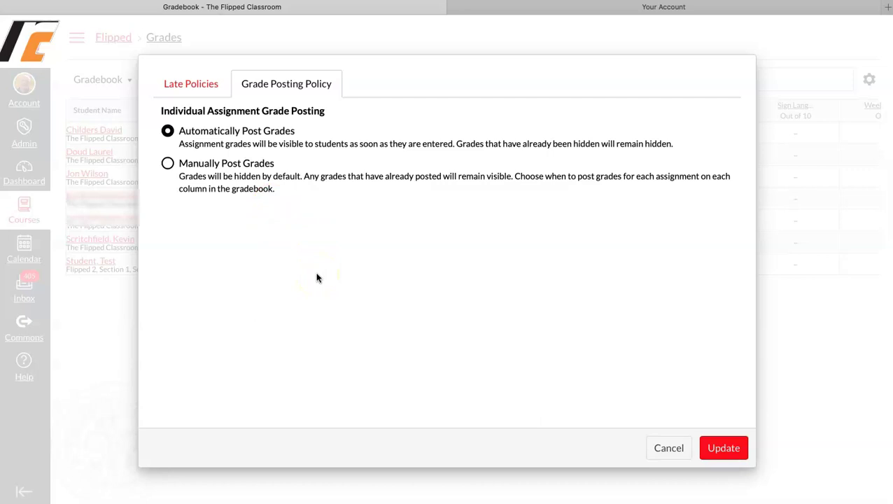
{"action": "left_click", "coordinate": [167, 164]}
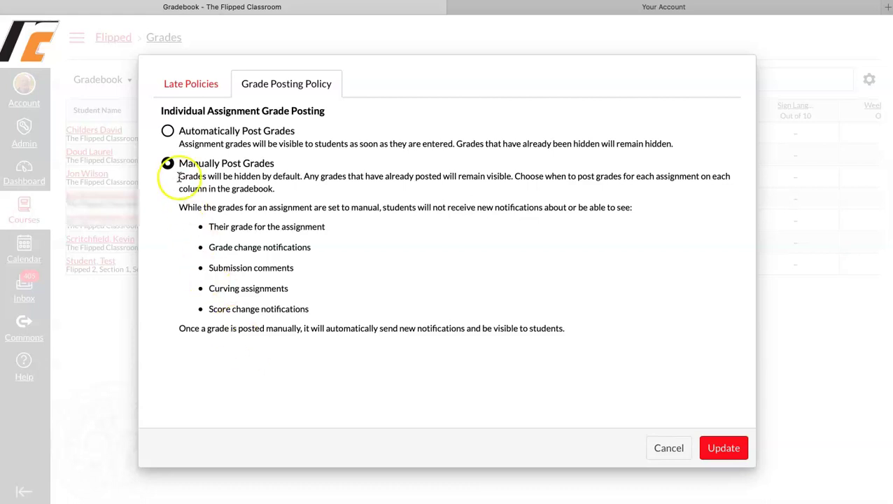
{"action": "left_click", "coordinate": [168, 132]}
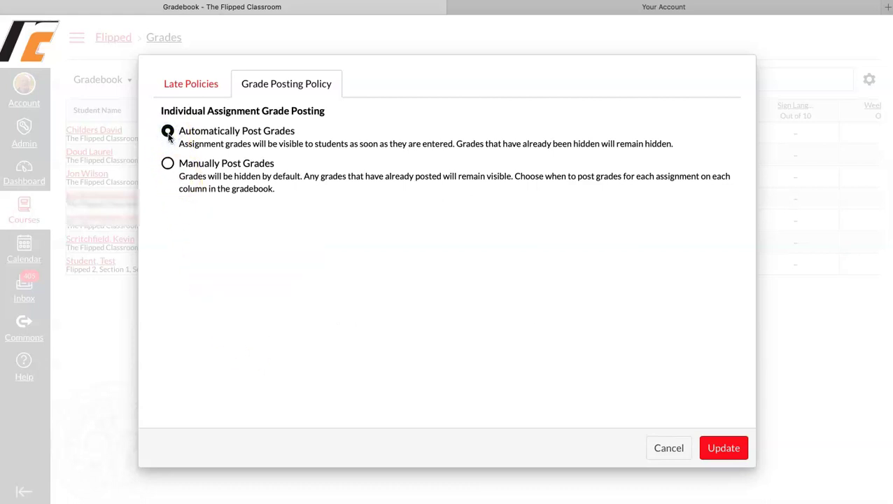
{"action": "left_click", "coordinate": [200, 91]}
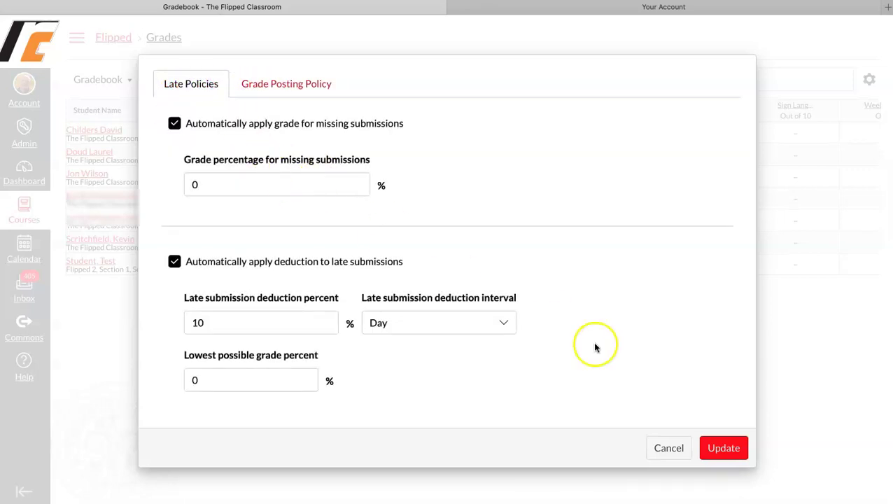
{"action": "left_click", "coordinate": [726, 453]}
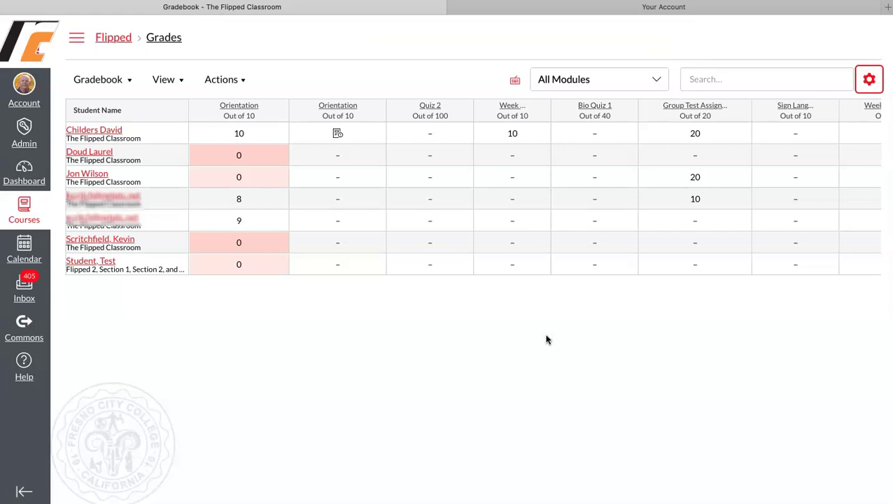
- Hide the grades of the first Orientation assignment from students in all sections
{"action": "left_click", "coordinate": [277, 112]}
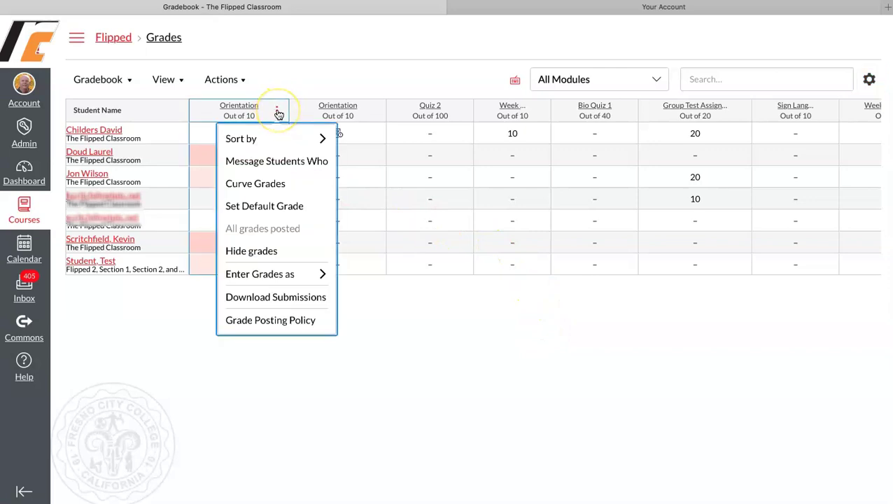
{"action": "left_click", "coordinate": [250, 251]}
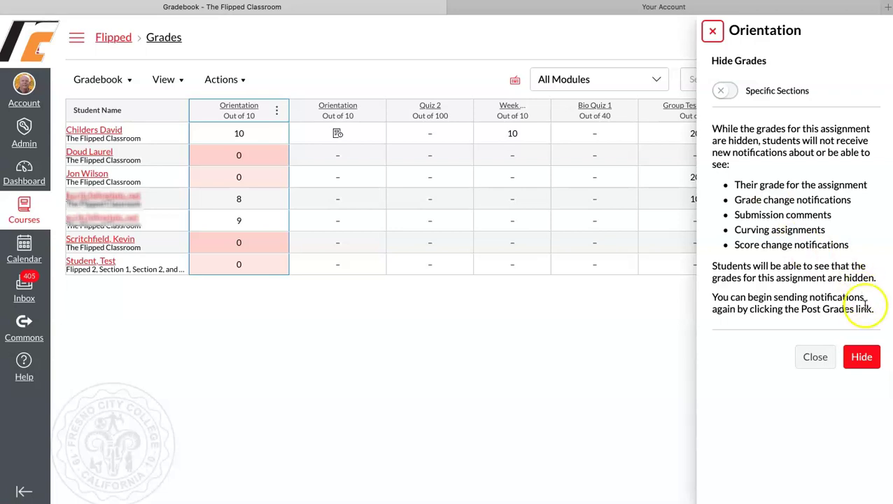
{"action": "left_click", "coordinate": [862, 357]}
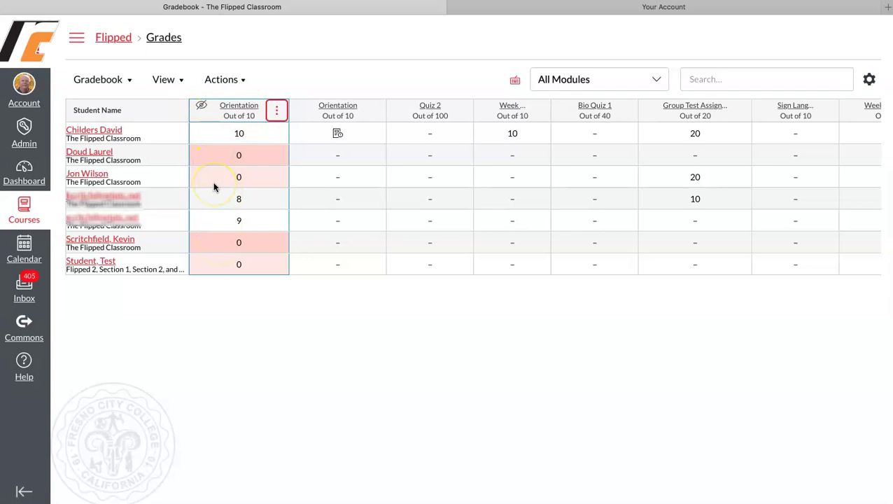
- Post the hidden grades of the first Orientation assignment to everyone
{"action": "left_click", "coordinate": [278, 111]}
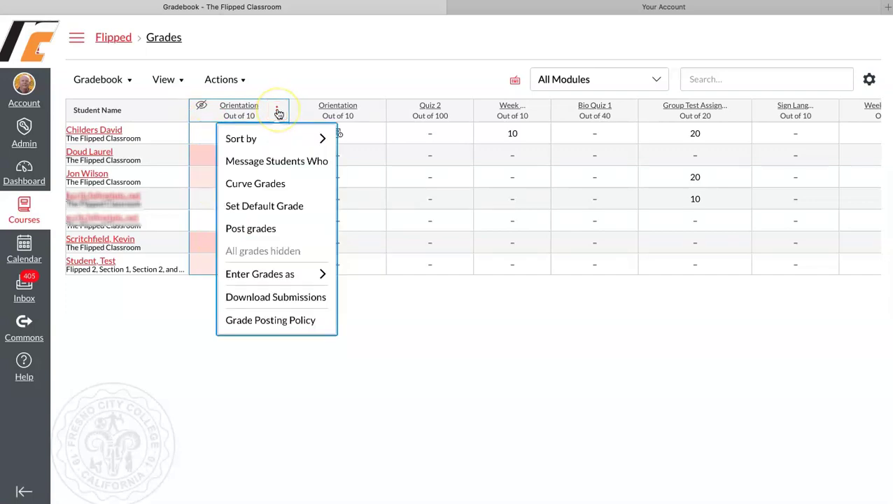
{"action": "left_click", "coordinate": [255, 229]}
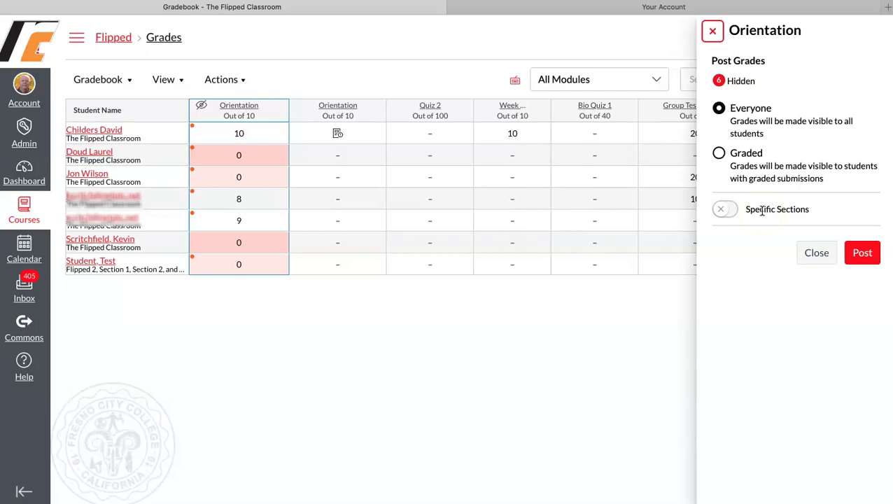
{"action": "left_click", "coordinate": [862, 254]}
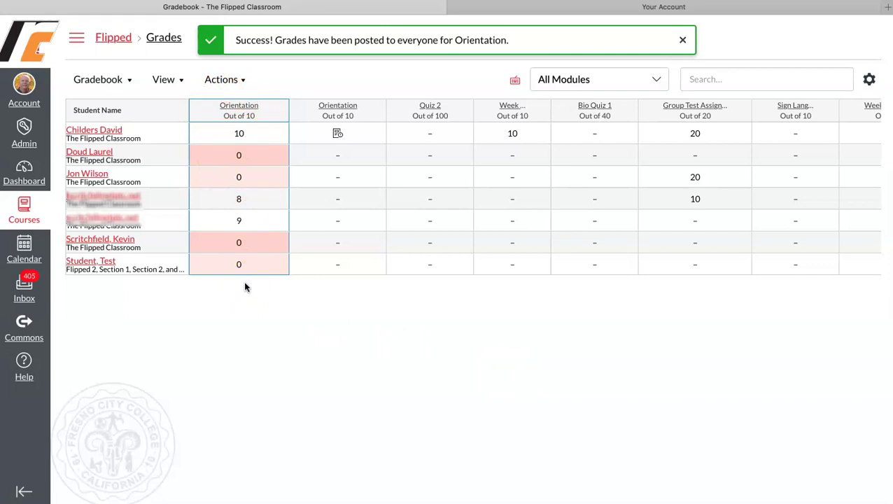
{"action": "left_click", "coordinate": [302, 331]}
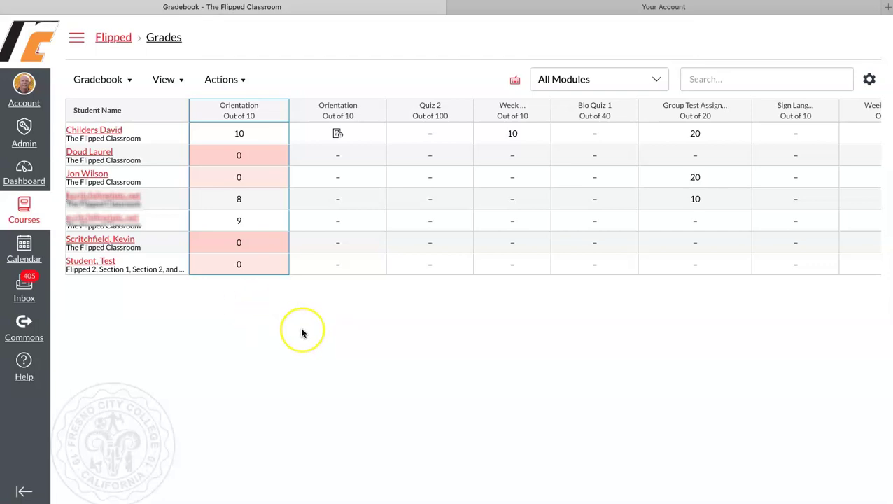